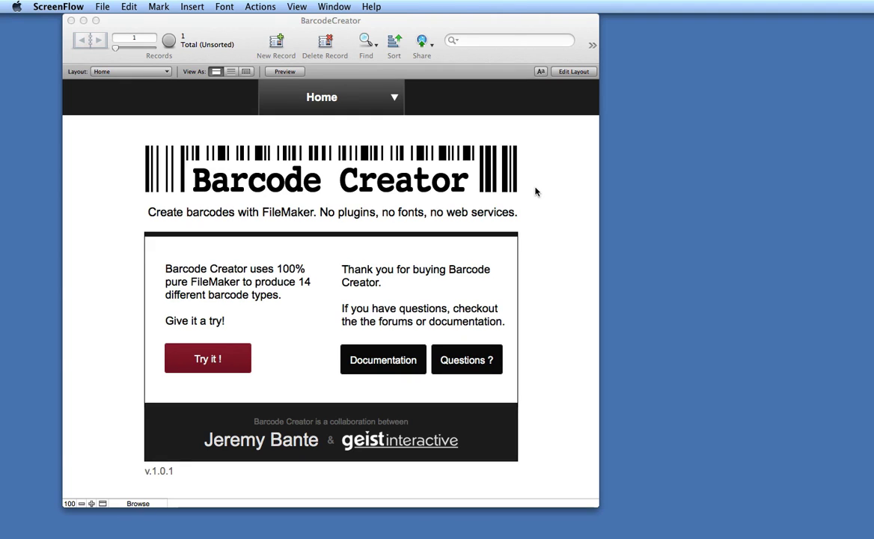
# - Move the BarcodeCreator window lower, shrink it, and bring the BarcodePrintingDemo window to the front
pyautogui.click(535, 191)
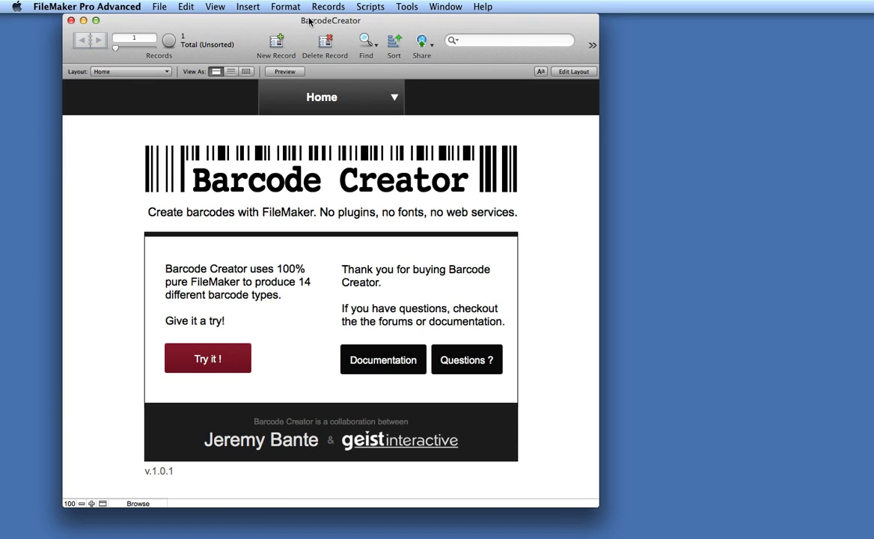
pyautogui.moveTo(282, 21); pyautogui.dragTo(305, 67)
pyautogui.click(283, 28)
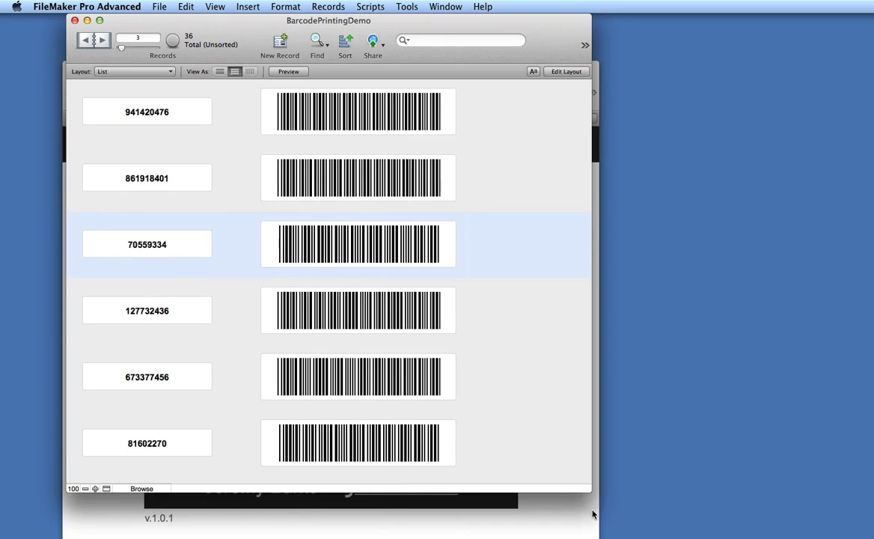
pyautogui.click(571, 529)
pyautogui.moveTo(570, 529); pyautogui.dragTo(579, 498)
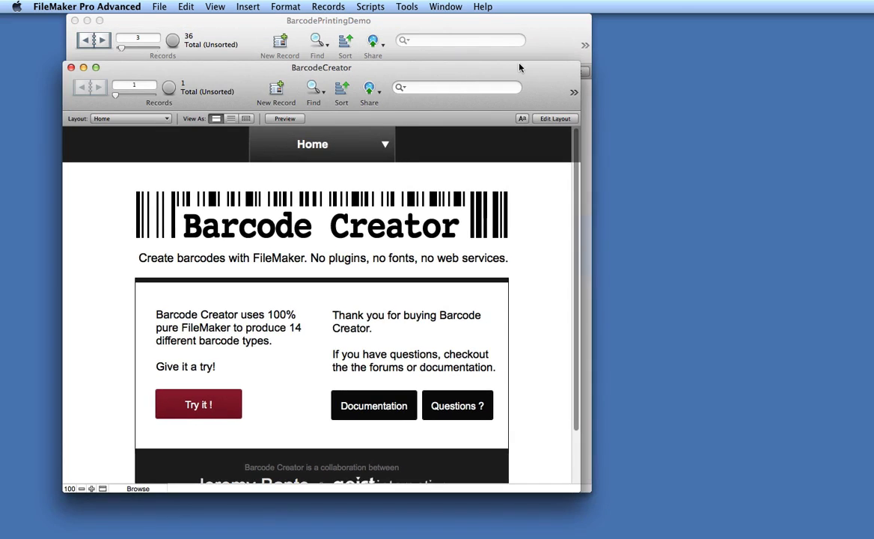
pyautogui.click(534, 46)
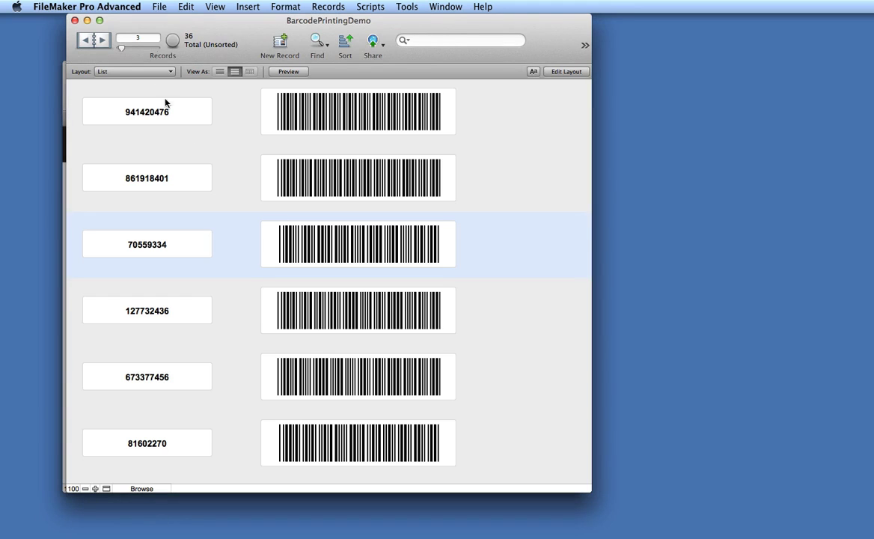
# - Look through the data numbers and barcode images of the records in the List layout
pyautogui.scroll(-10, 259, 208)
pyautogui.hscroll(3, 259, 209)
pyautogui.scroll(10, 259, 209)
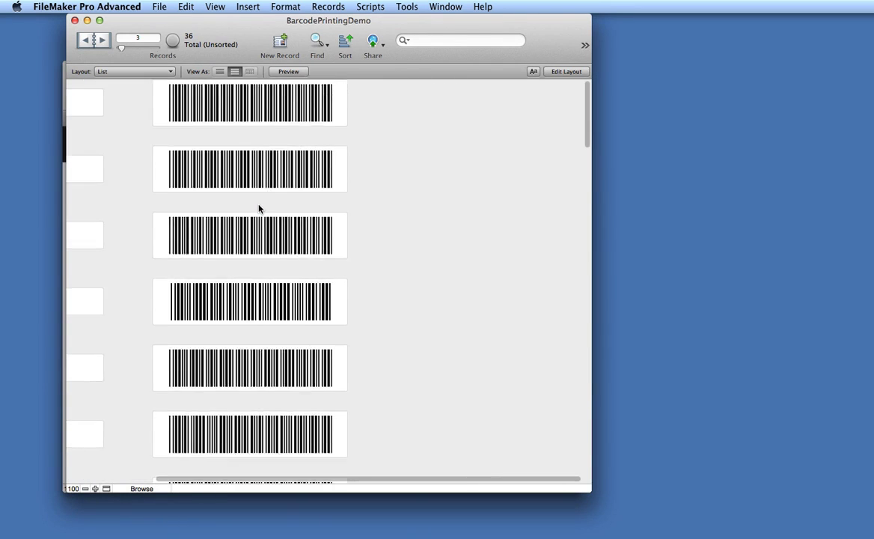
pyautogui.hscroll(-3, 259, 209)
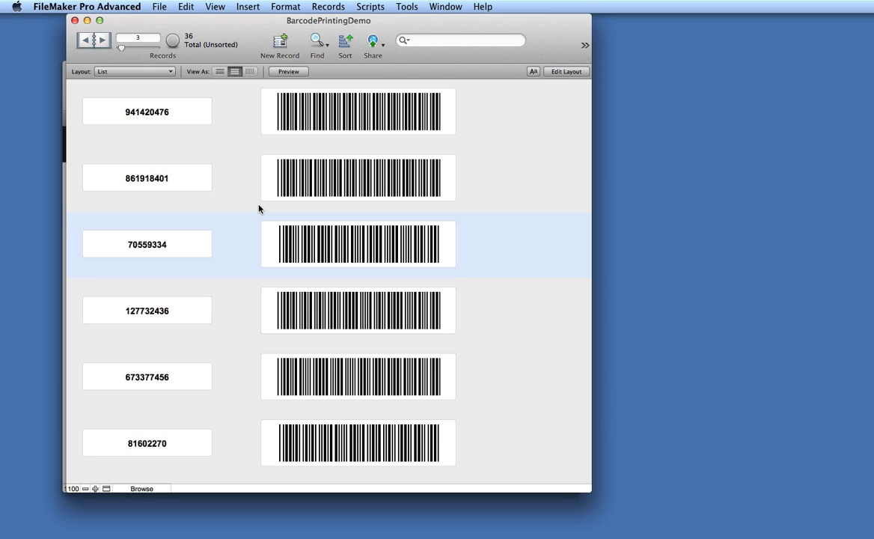
pyautogui.scroll(-5, 234, 244)
pyautogui.scroll(5, 234, 244)
pyautogui.hscroll(3, 234, 236)
pyautogui.hscroll(-3, 233, 223)
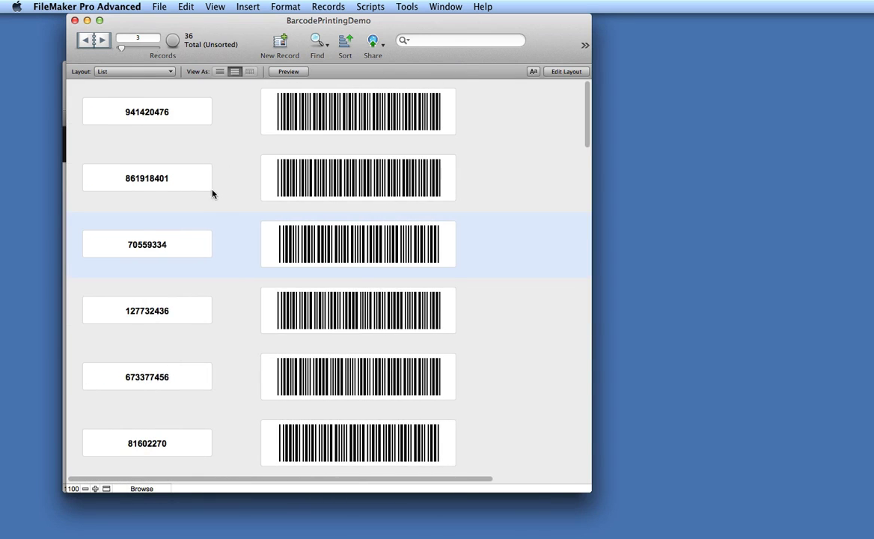
# - Examine the Finished Product layout in Layout mode and preview its page of barcode labels
pyautogui.click(124, 71)
pyautogui.click(136, 81)
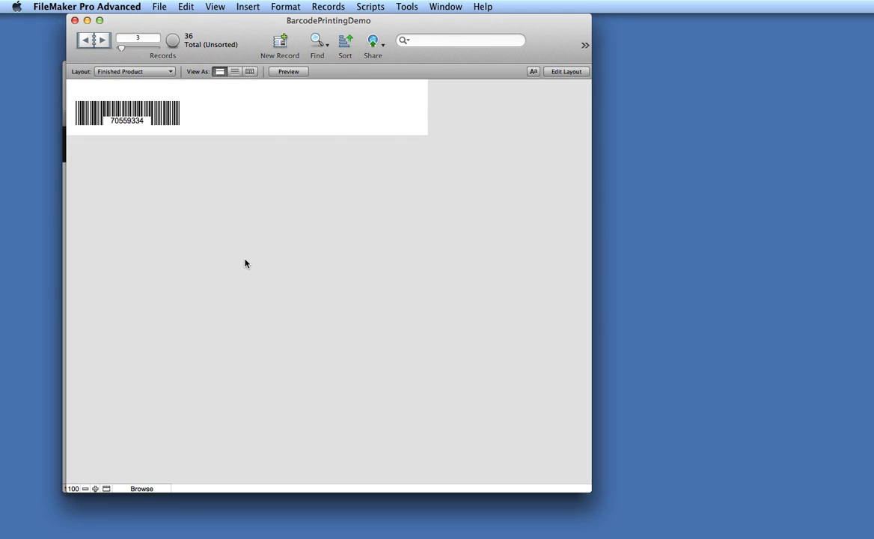
pyautogui.press('super+l')
pyautogui.moveTo(491, 20); pyautogui.dragTo(600, 21)
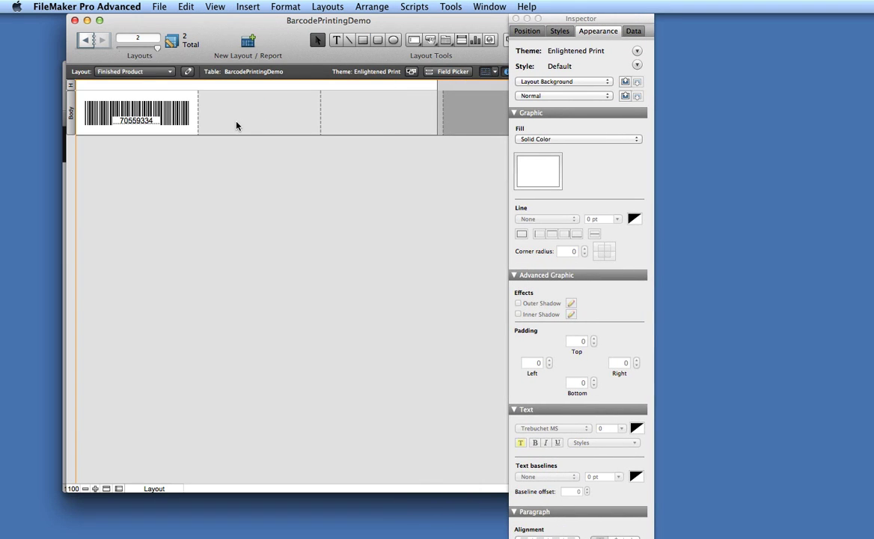
pyautogui.press('super+u')
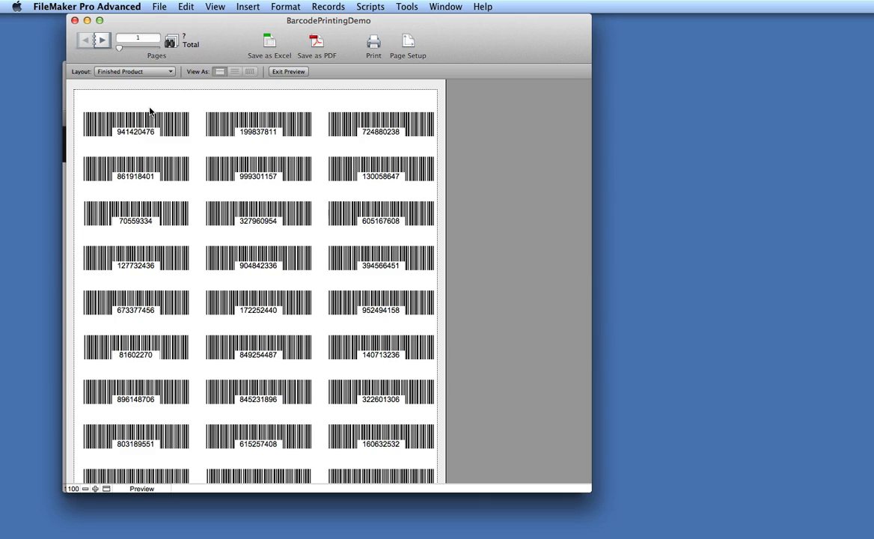
# - Leave the preview, go back to the List layout and open it in Layout mode
pyautogui.press('super+b')
pyautogui.click(127, 71)
pyautogui.click(114, 60)
pyautogui.press('super+l')
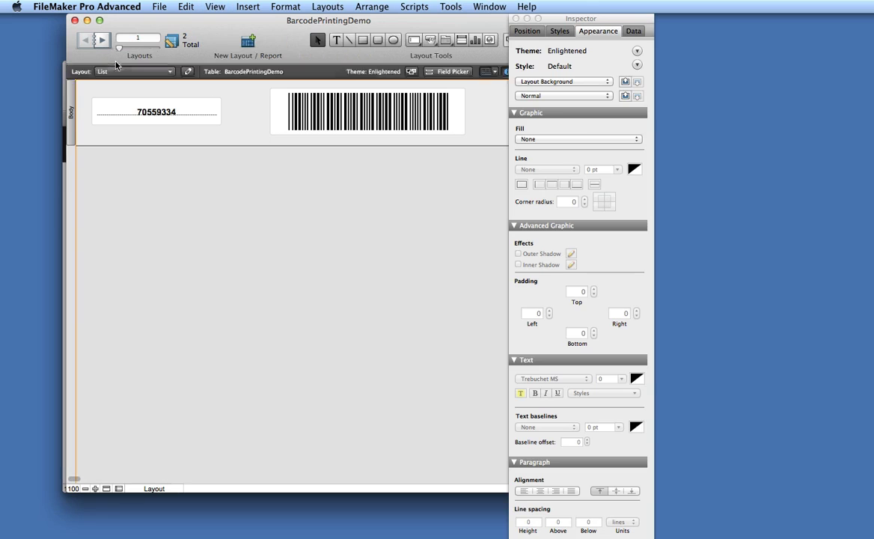
# - Start a new printer layout of the Labels type showing records from BarcodePrintingDemo
pyautogui.click(326, 7)
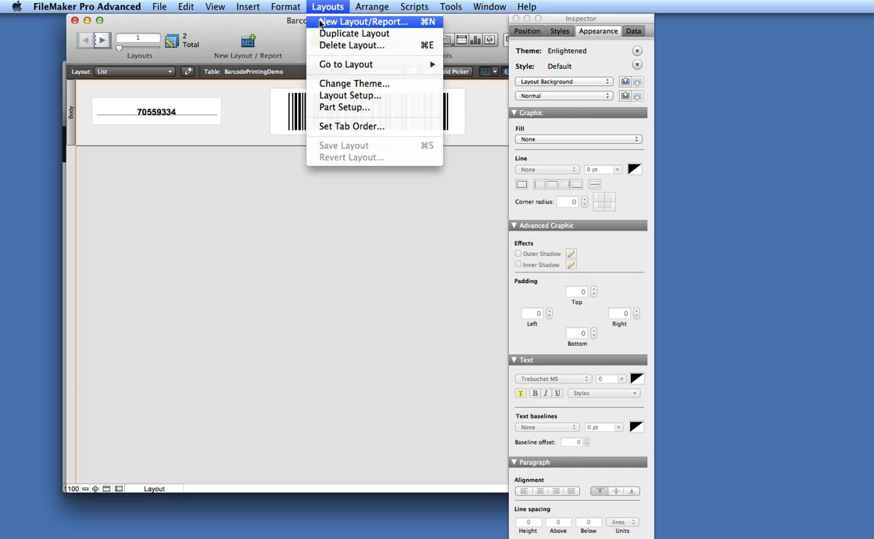
pyautogui.click(320, 23)
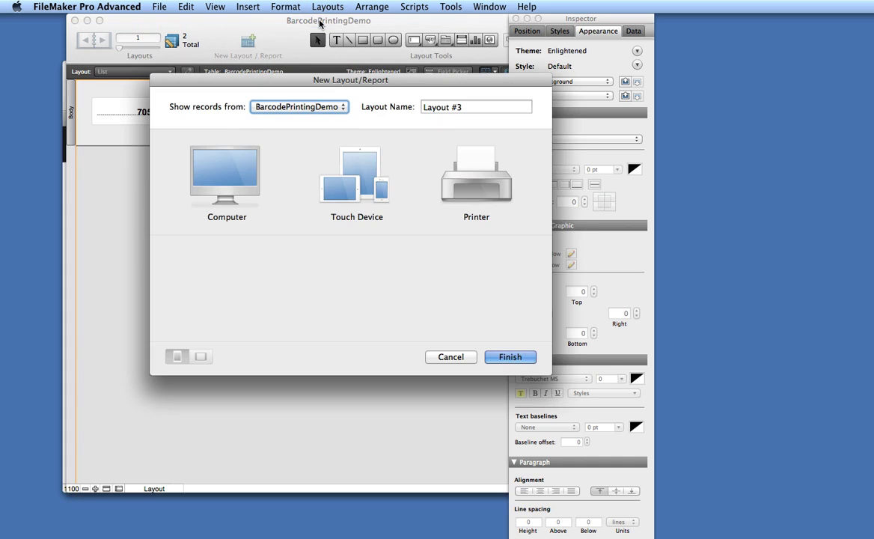
pyautogui.click(476, 180)
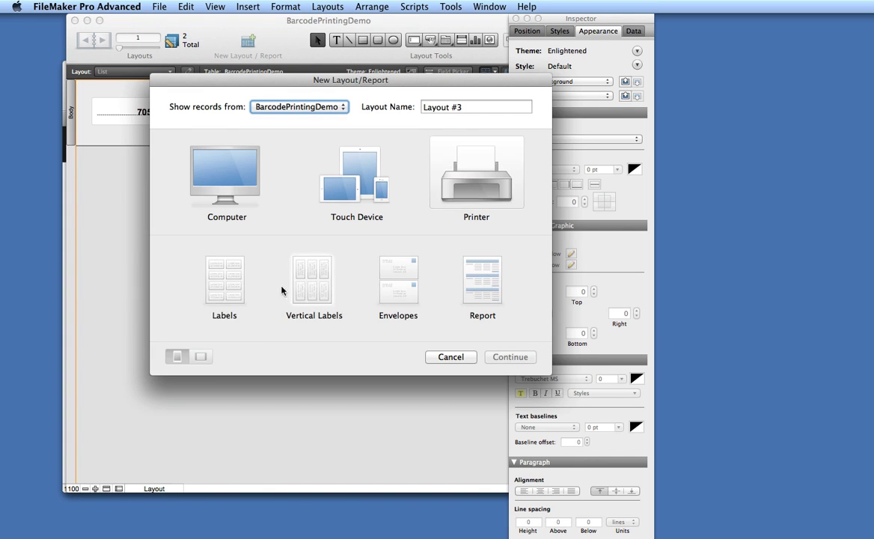
pyautogui.click(225, 284)
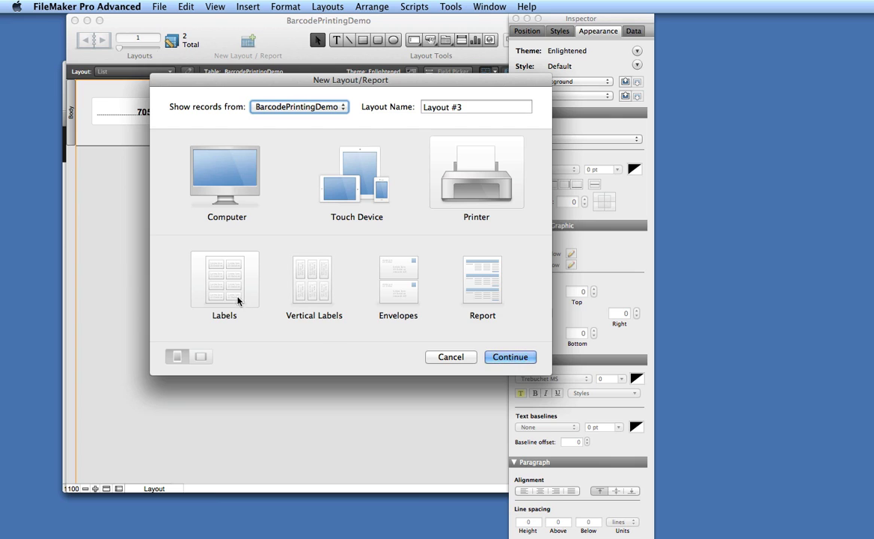
pyautogui.click(511, 357)
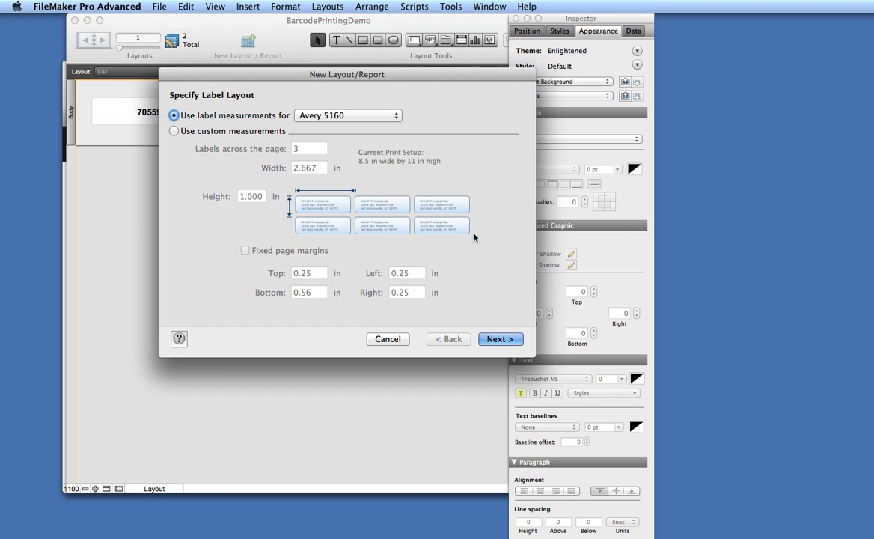
# - Use the Avery 5160 label measurements for the new label layout
pyautogui.click(331, 117)
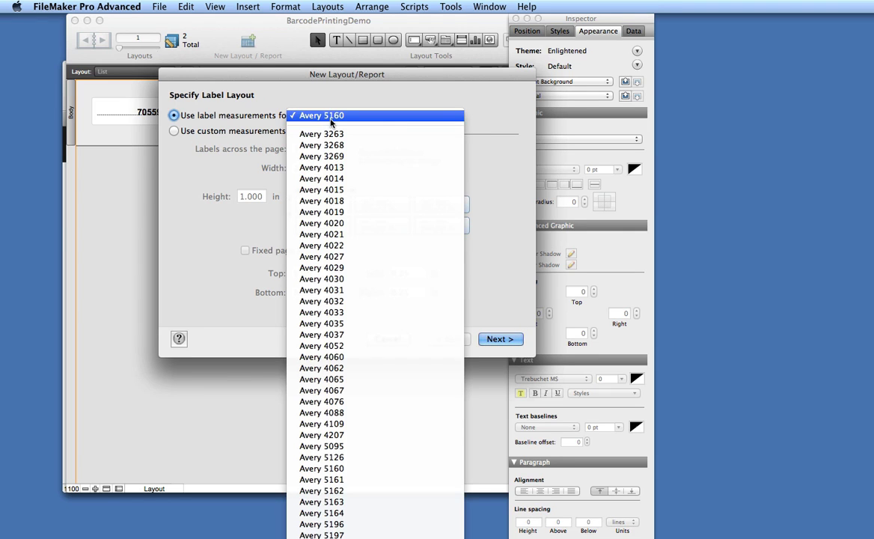
pyautogui.click(331, 117)
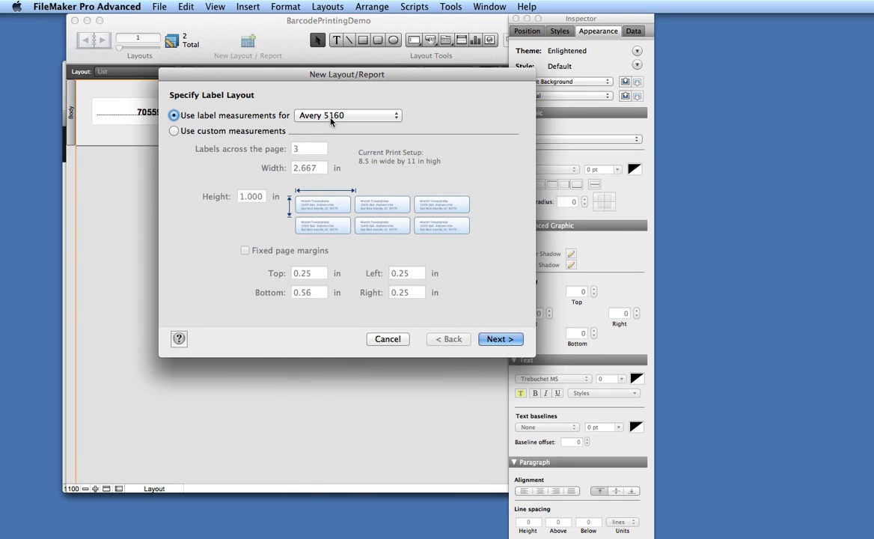
pyautogui.click(331, 116)
pyautogui.click(331, 116)
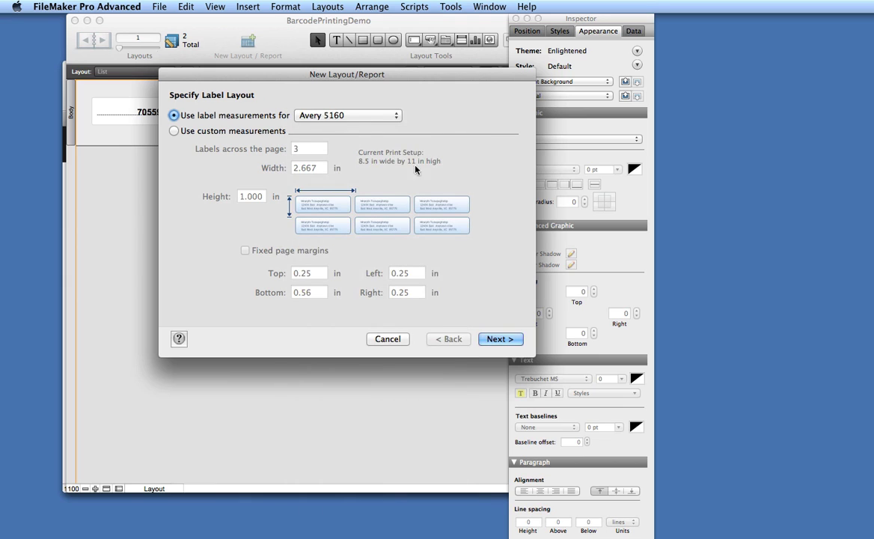
pyautogui.click(501, 340)
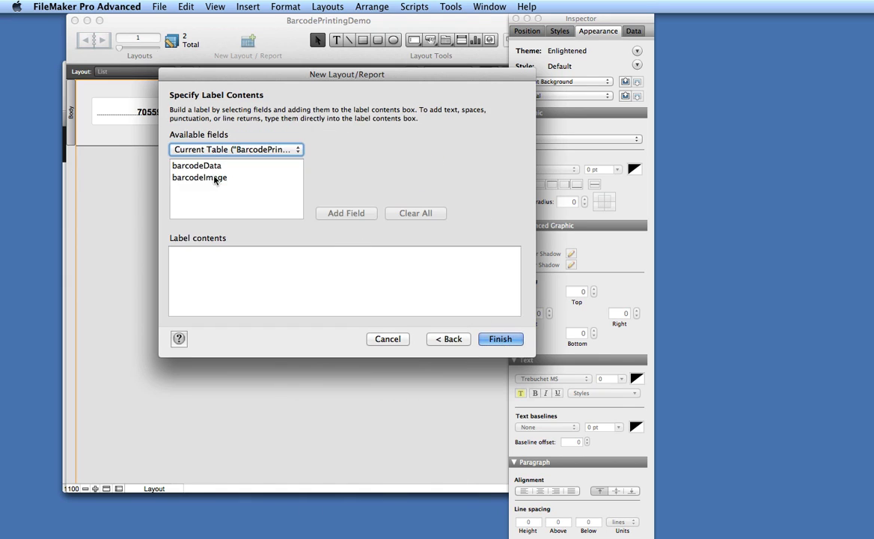
# - Add barcodeData and barcodeImage to the label contents, separated by a blank line, and finish creating the layout
pyautogui.click(195, 166)
pyautogui.keyDown('shift'); pyautogui.click(208, 178); pyautogui.keyUp('shift')
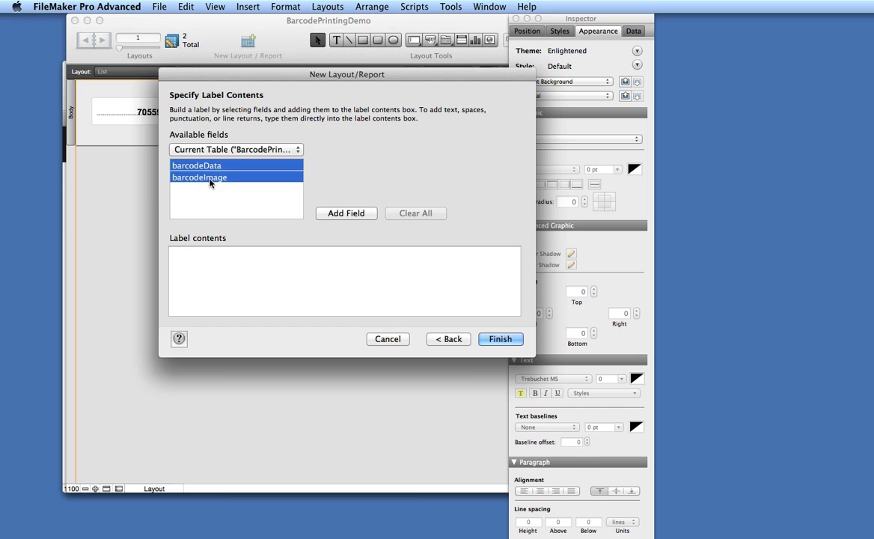
pyautogui.click(347, 213)
pyautogui.click(247, 252)
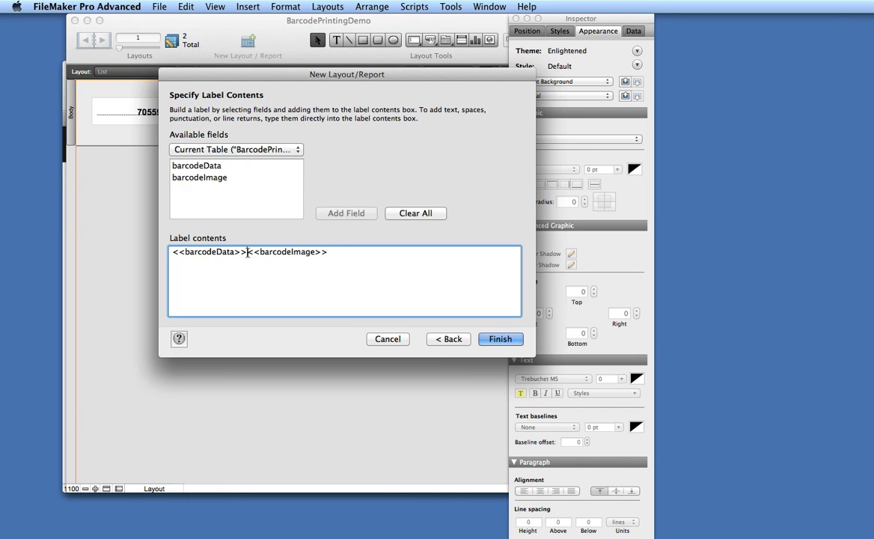
pyautogui.press('Return')
pyautogui.press('Return')
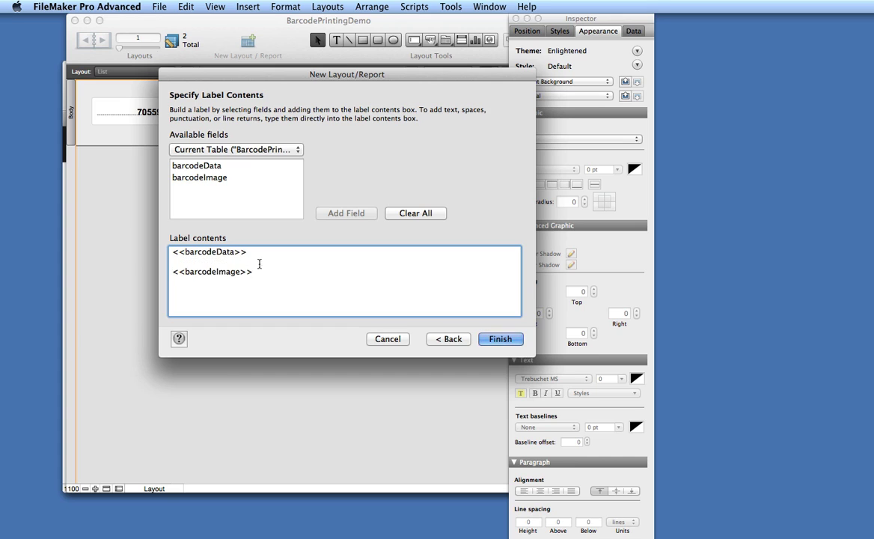
pyautogui.click(499, 338)
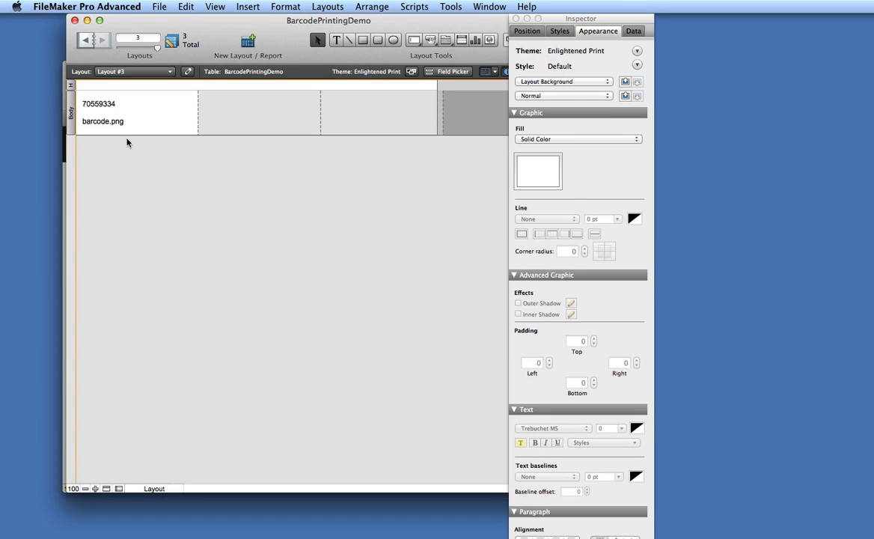
# - Inspect the merge-field text block on the new label and preview the label page, then return to Layout mode
pyautogui.click(89, 101)
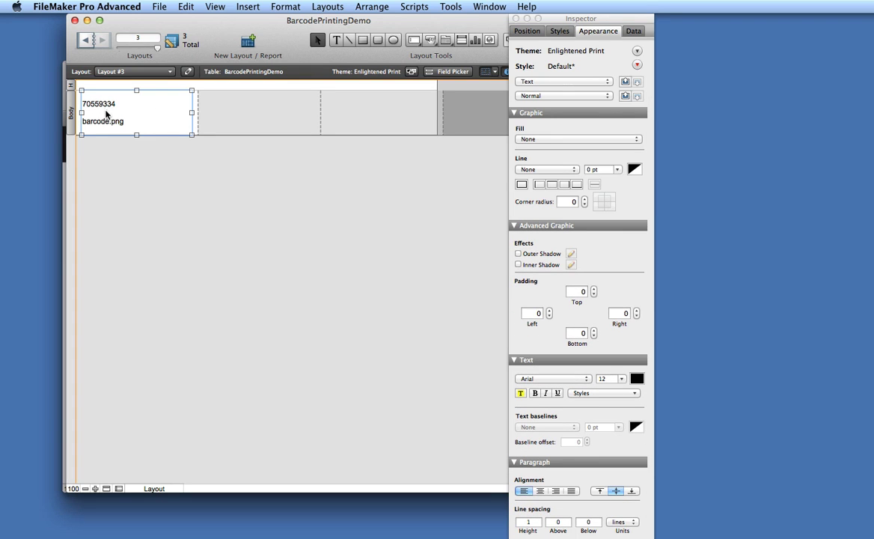
pyautogui.click(119, 155)
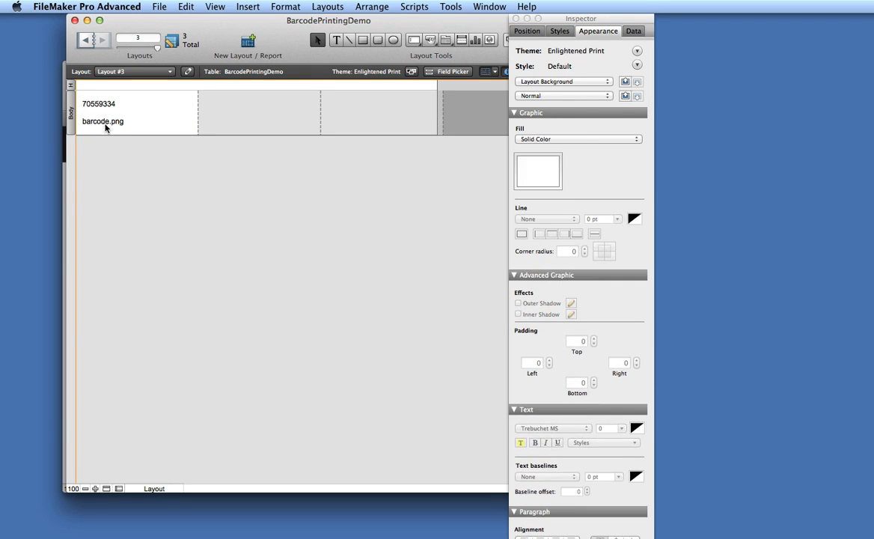
pyautogui.click(105, 123)
pyautogui.doubleClick(105, 124)
pyautogui.click(138, 144)
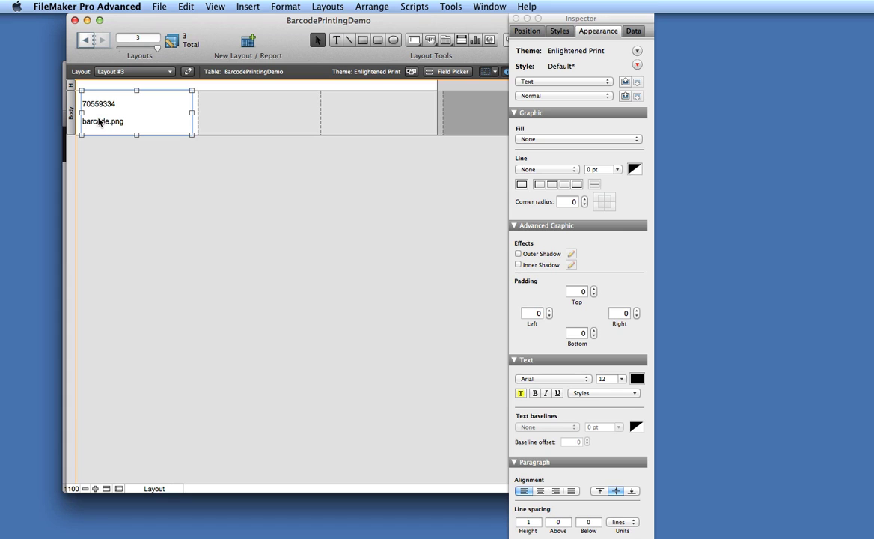
pyautogui.press('super+u')
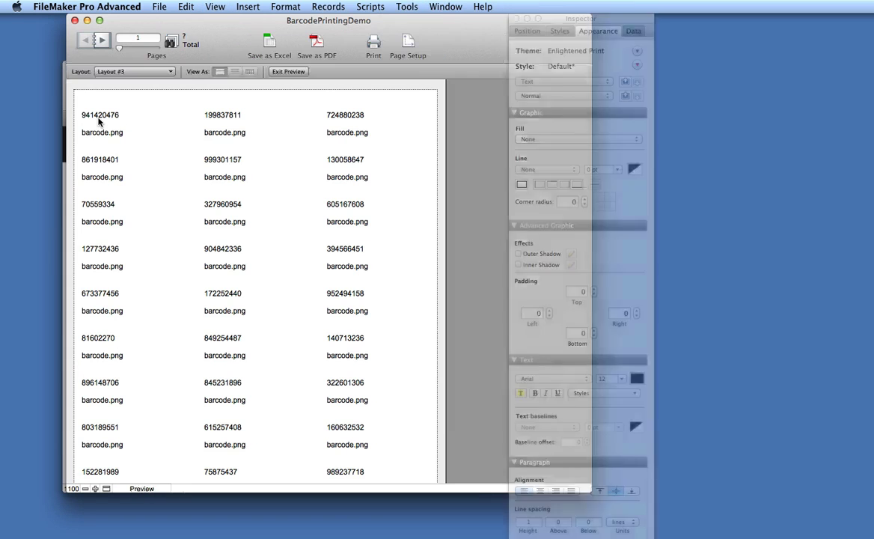
pyautogui.press('super+l')
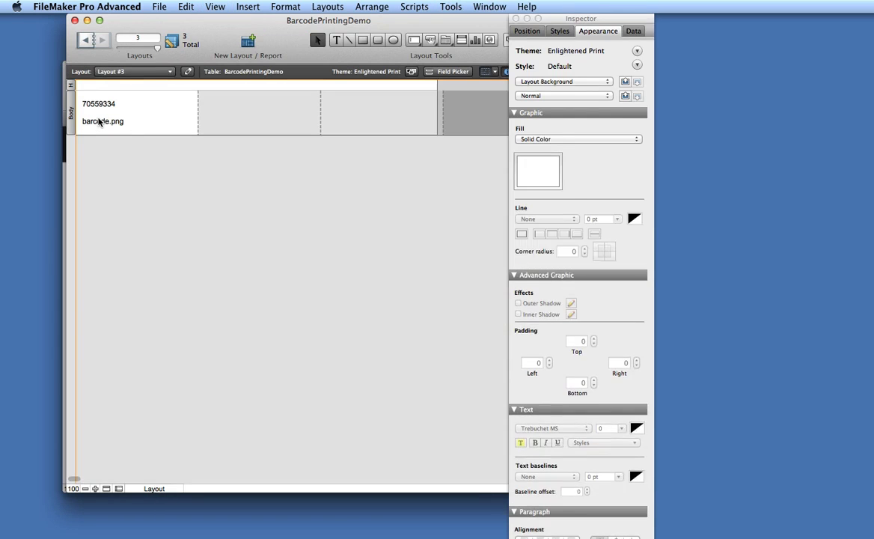
# - Remove the merge-field text block from the label and permanently delete the new label layout
pyautogui.press('Delete')
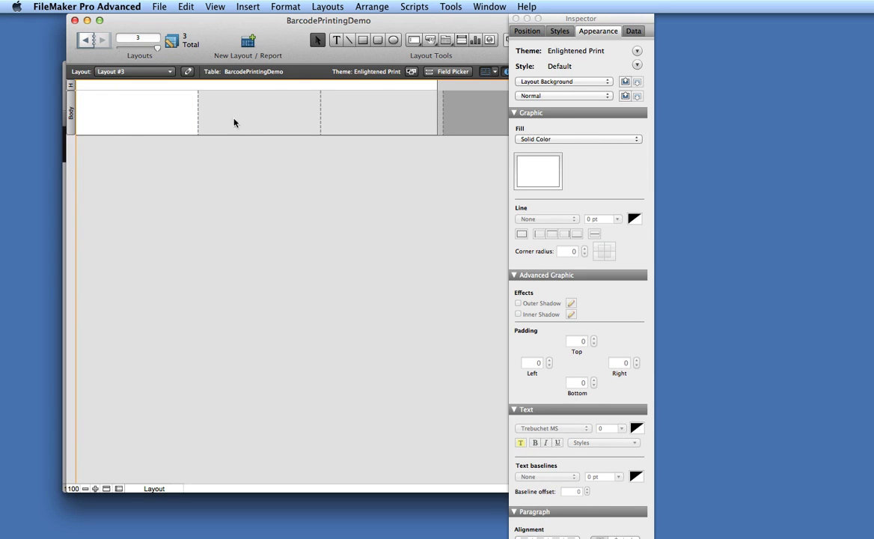
pyautogui.click(285, 6)
pyautogui.click(343, 45)
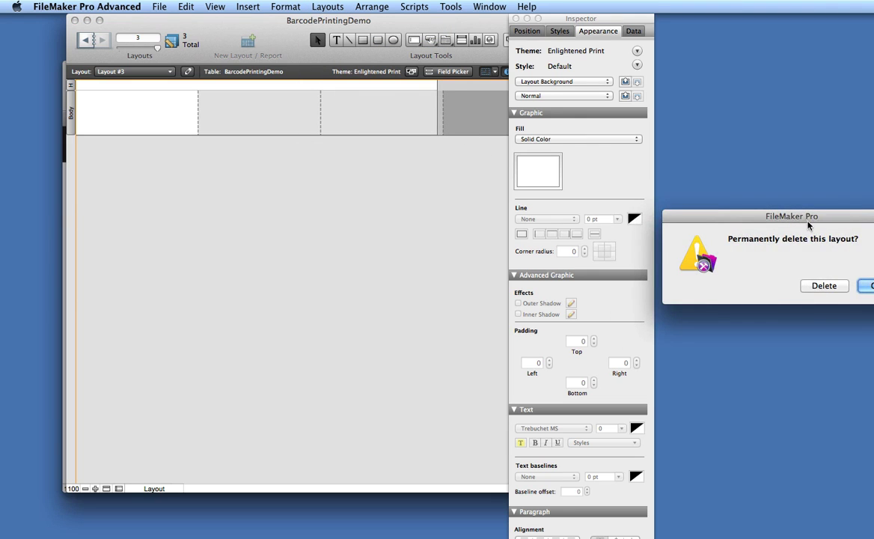
pyautogui.click(449, 254)
# - Switch to the List layout
pyautogui.click(328, 7)
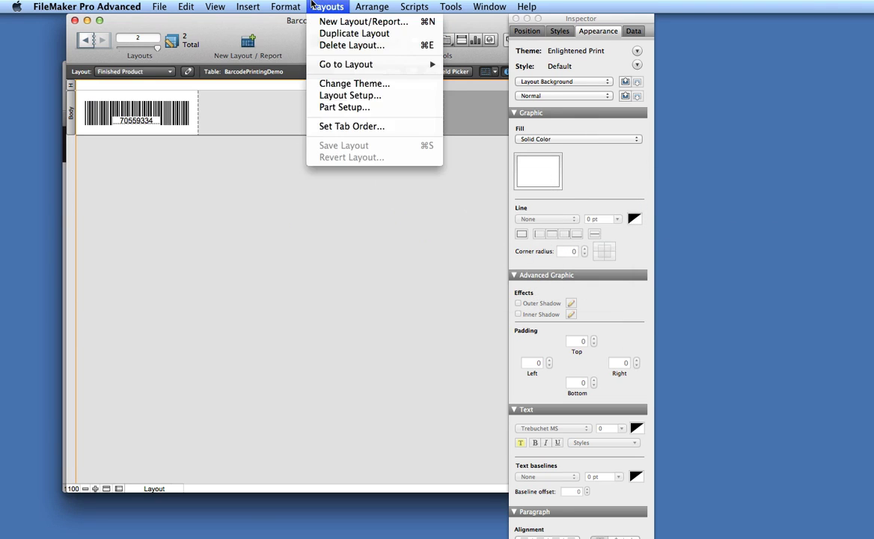
pyautogui.click(124, 71)
pyautogui.click(112, 62)
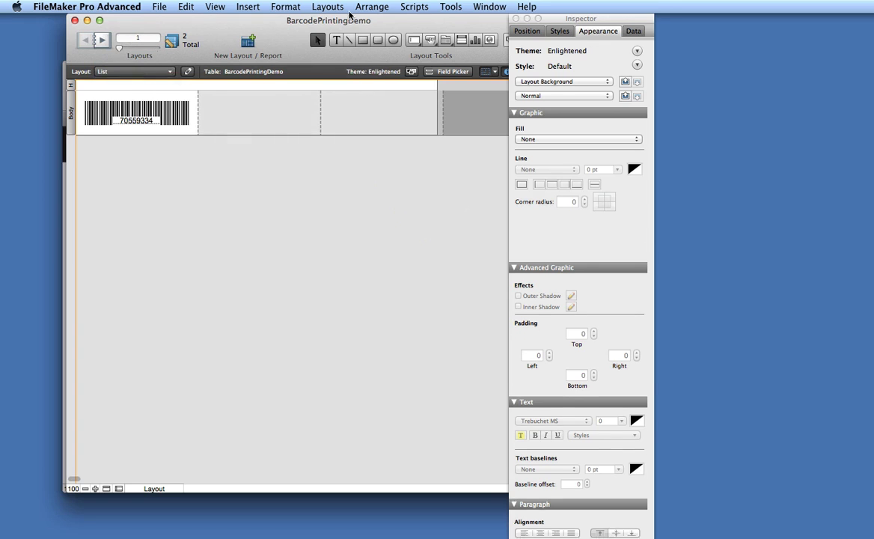
# - Start a new printer label layout named "avery 5160" that shows records from BarcodePrintingDemo
pyautogui.click(328, 7)
pyautogui.click(348, 19)
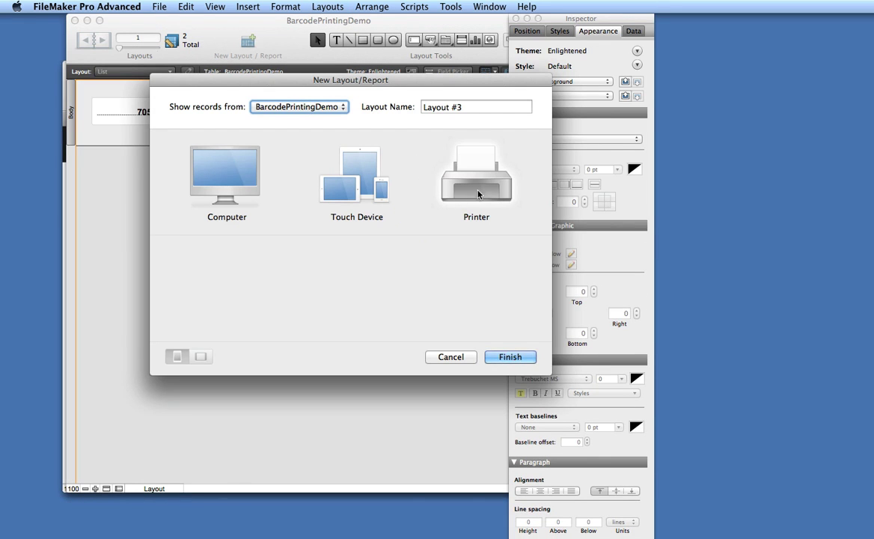
pyautogui.tripleClick(445, 104)
pyautogui.write('avery 5160')
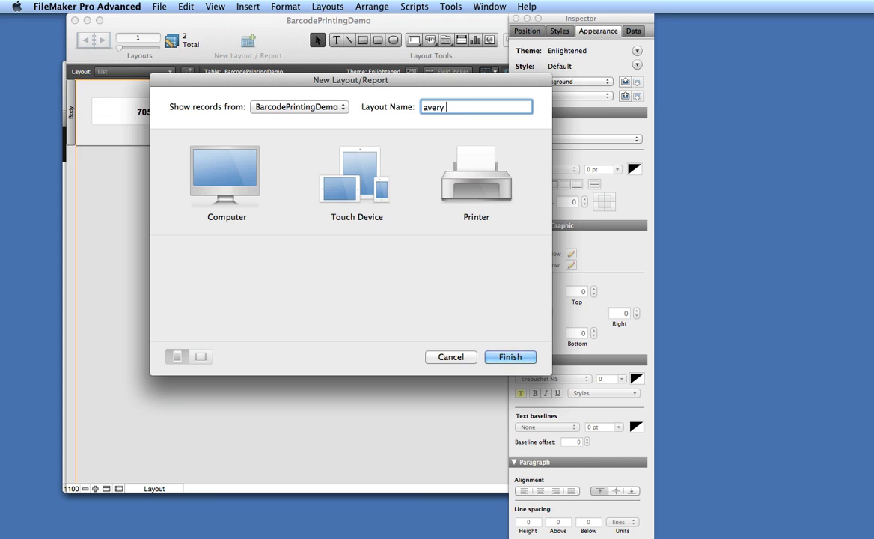
pyautogui.click(464, 179)
pyautogui.click(225, 287)
pyautogui.click(511, 358)
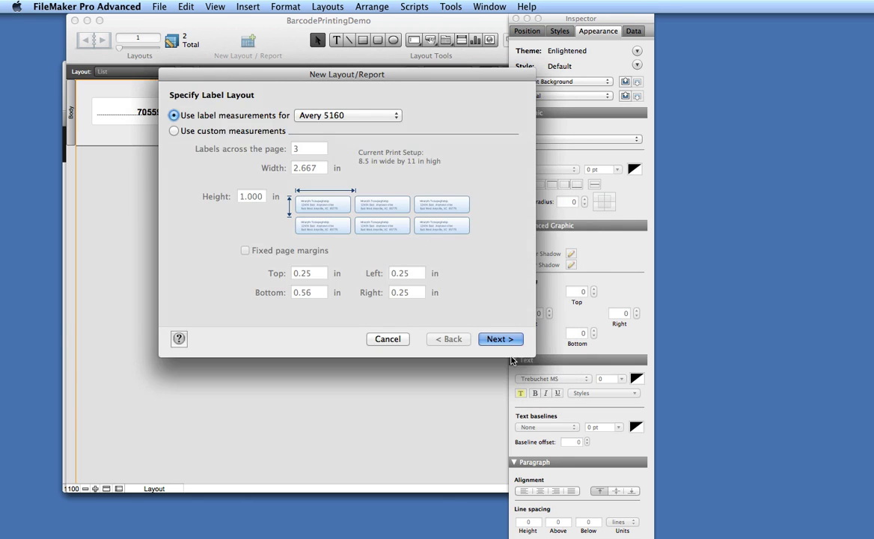
# - Accept the Avery 5160 label measurements and finish the layout with empty label contents
pyautogui.click(497, 339)
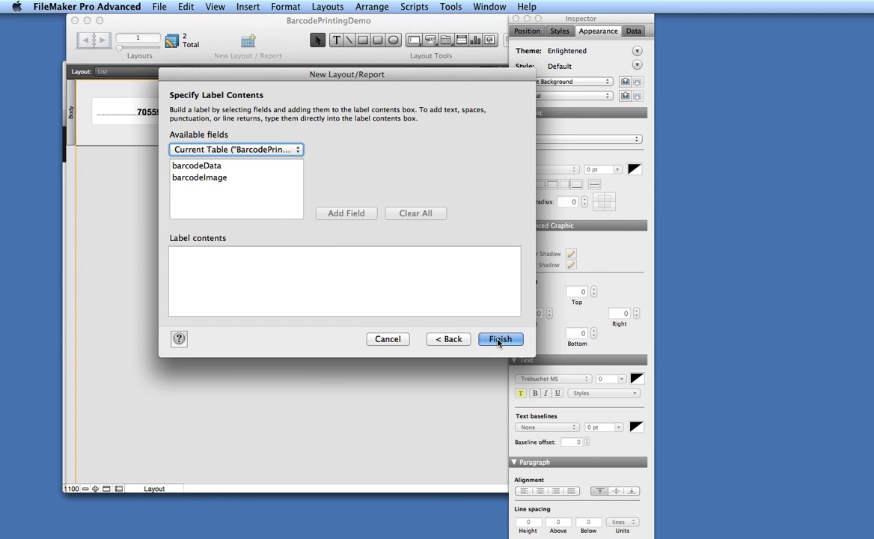
pyautogui.click(227, 278)
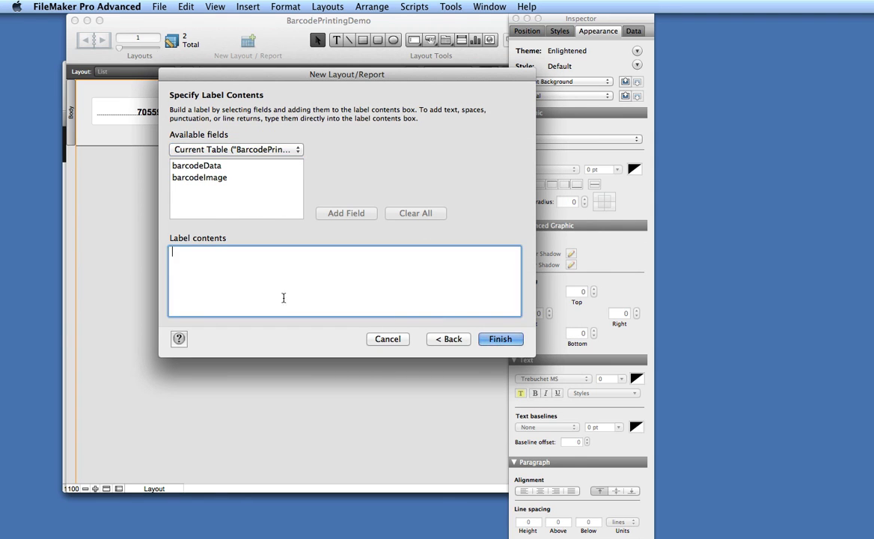
pyautogui.click(498, 338)
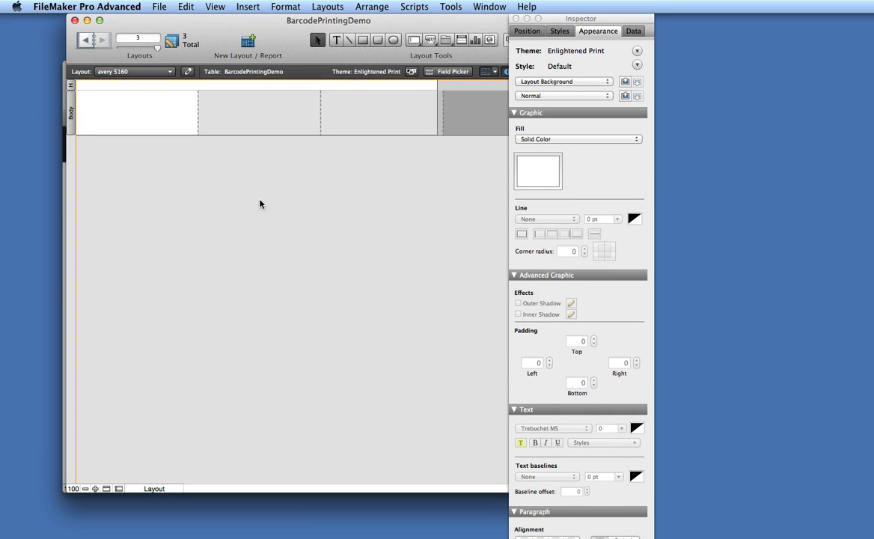
# - Delete the empty text block from the first label and move the Inspector away from the layout area
pyautogui.click(161, 123)
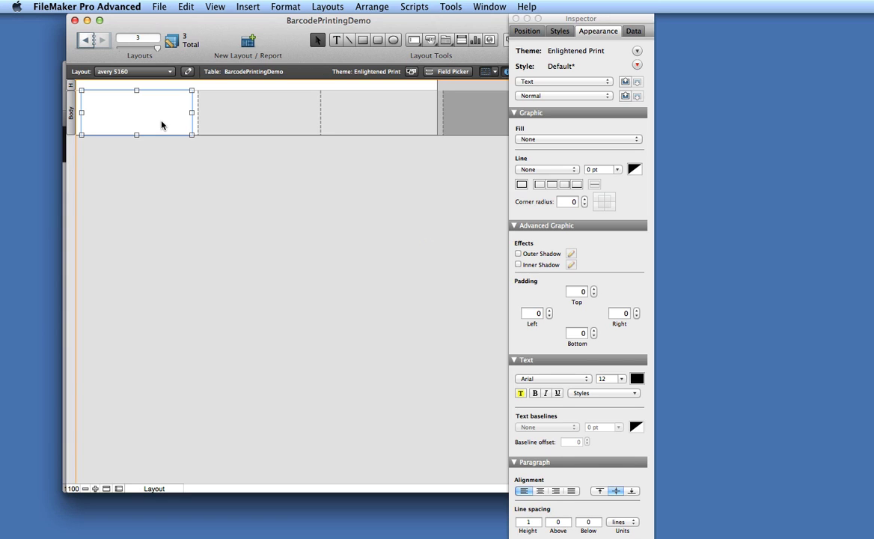
pyautogui.press('Delete')
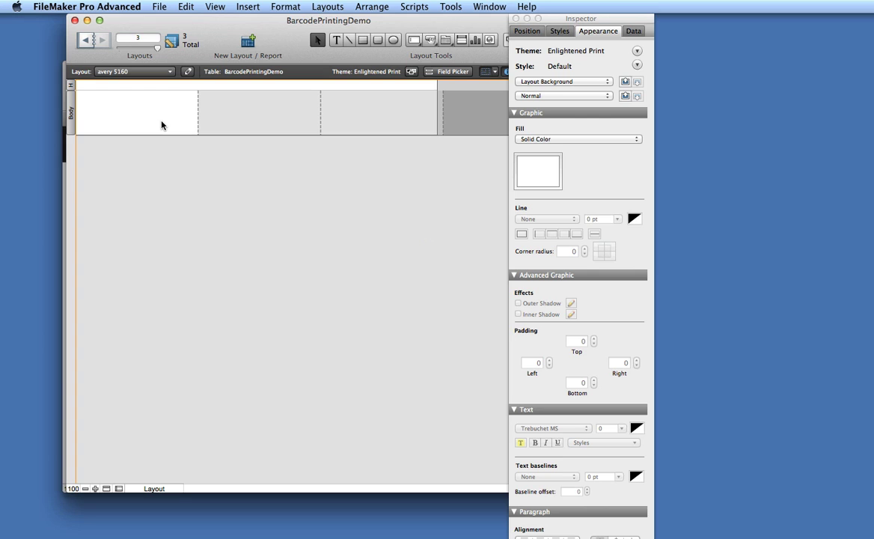
pyautogui.moveTo(564, 19); pyautogui.dragTo(613, 18)
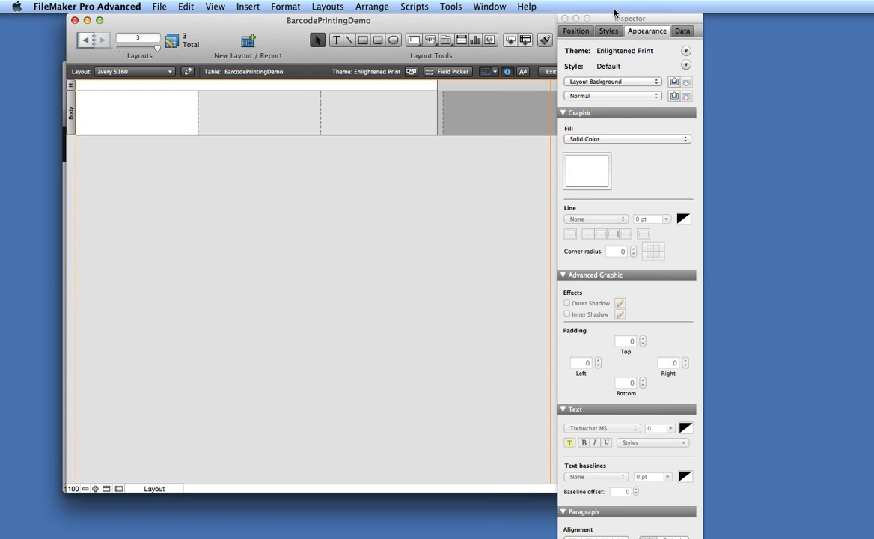
pyautogui.click(447, 72)
pyautogui.click(427, 211)
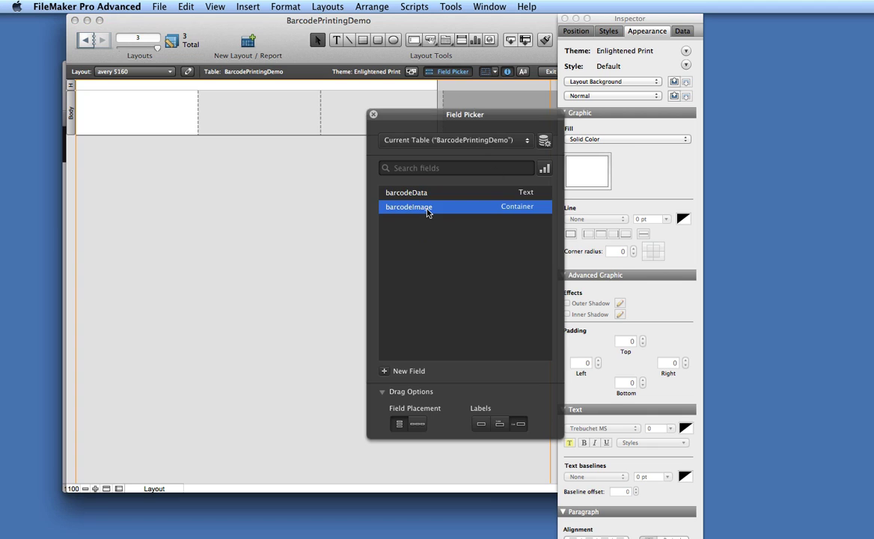
pyautogui.moveTo(427, 212); pyautogui.dragTo(103, 103)
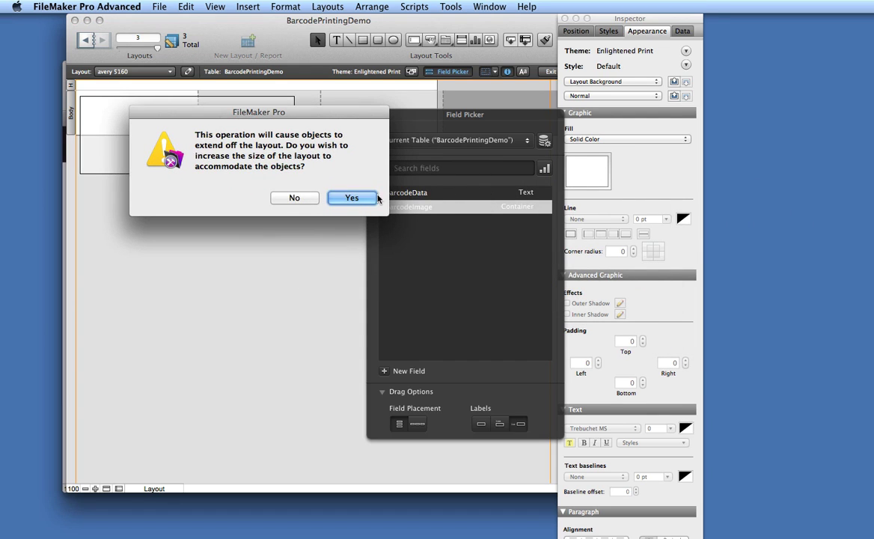
pyautogui.click(305, 199)
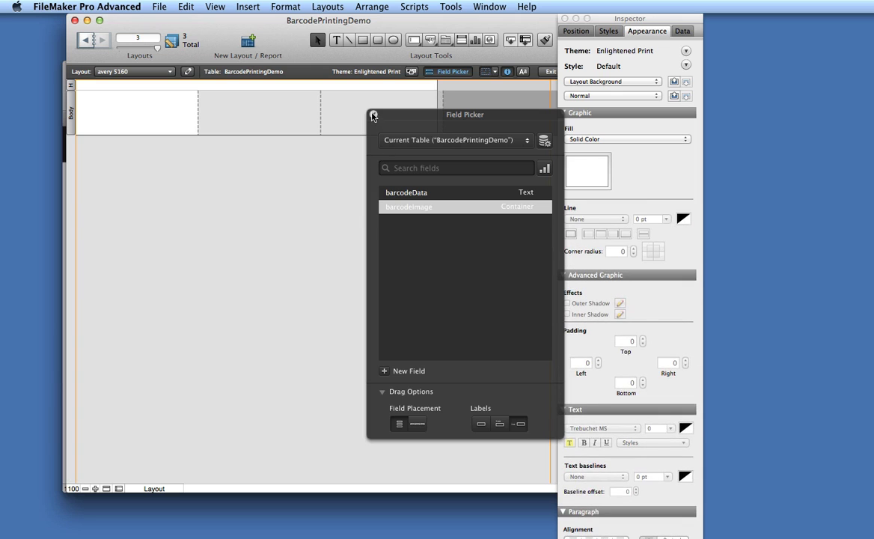
pyautogui.click(371, 116)
# - Place the barcodeImage field without a label on the first label and enlarge it to fill most of the label
pyautogui.moveTo(517, 42); pyautogui.dragTo(66, 117)
pyautogui.moveTo(157, 237); pyautogui.dragTo(83, 204)
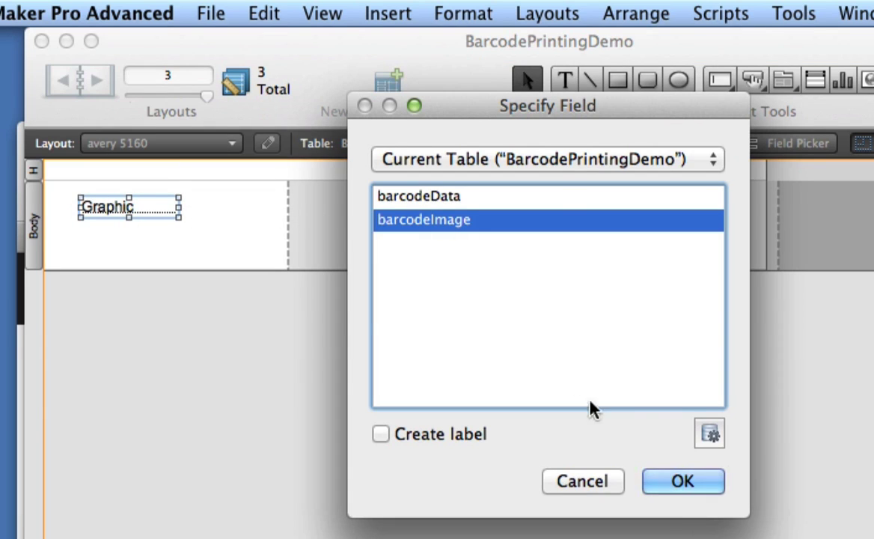
pyautogui.click(690, 483)
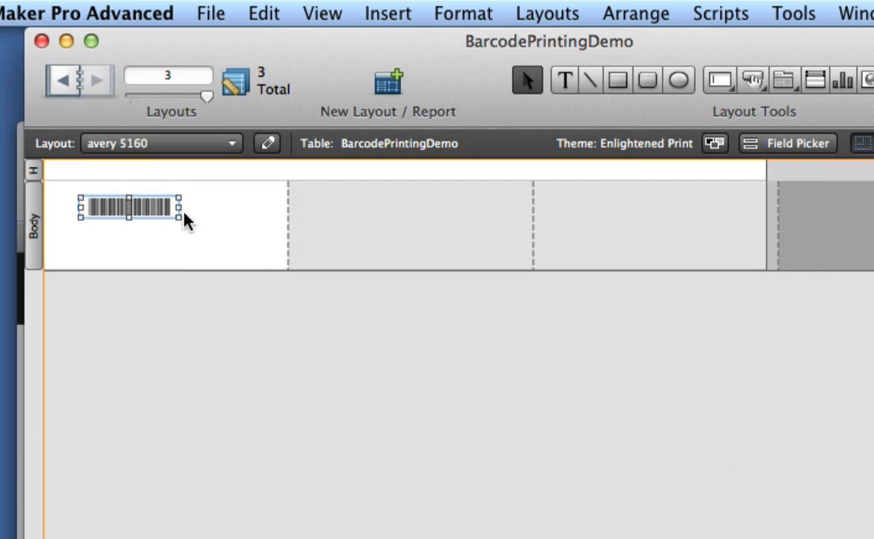
pyautogui.moveTo(179, 217); pyautogui.dragTo(277, 257)
# - Turn off sample data and resize and center the barcodeImage field so it nearly spans the first label's width
pyautogui.click(322, 14)
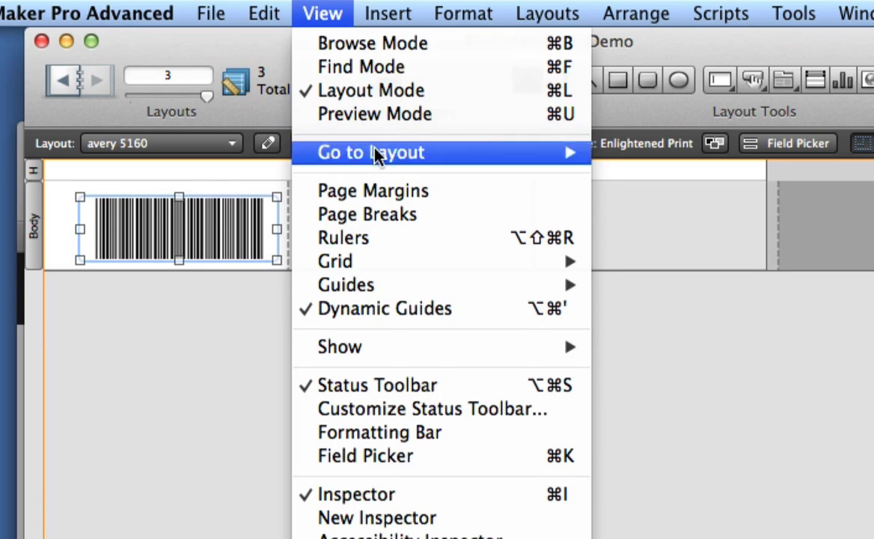
pyautogui.moveTo(380, 348)
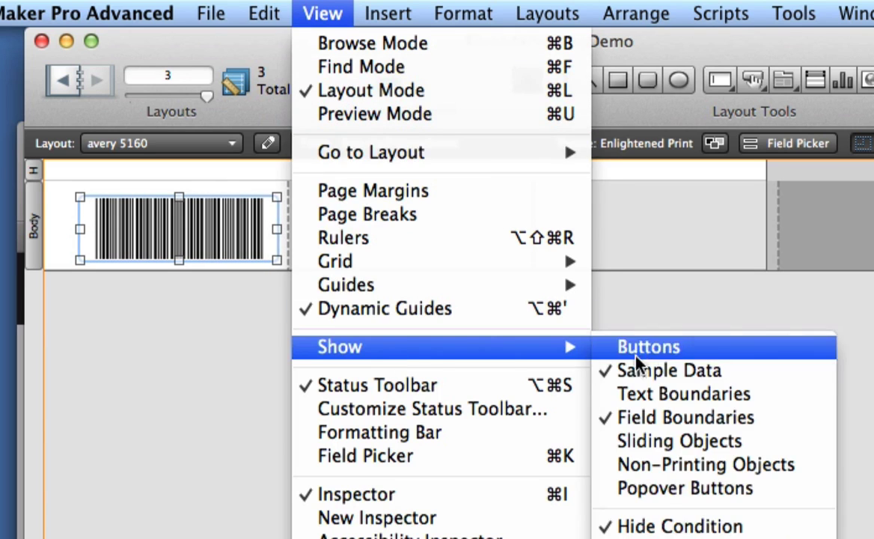
pyautogui.click(682, 374)
pyautogui.moveTo(181, 234); pyautogui.dragTo(163, 225)
pyautogui.moveTo(255, 253); pyautogui.dragTo(201, 250)
pyautogui.moveTo(259, 255); pyautogui.dragTo(284, 255)
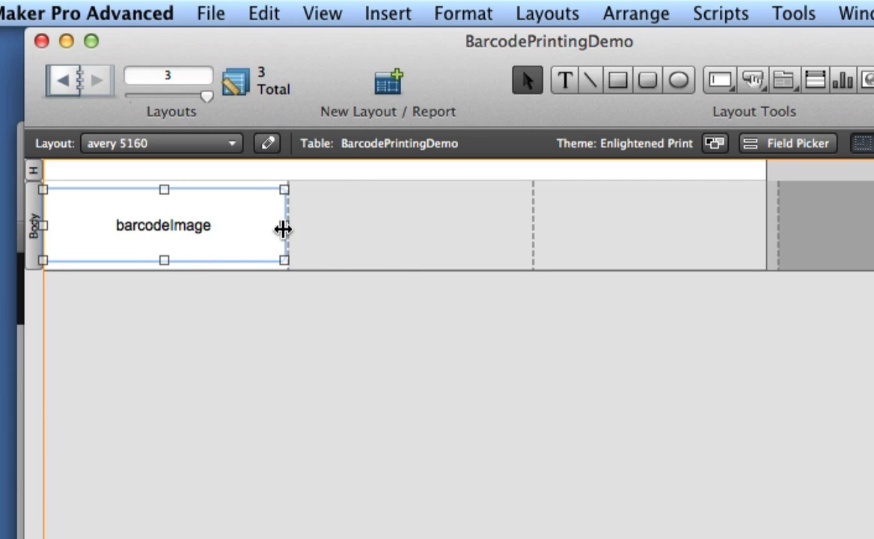
pyautogui.moveTo(283, 225); pyautogui.dragTo(247, 225)
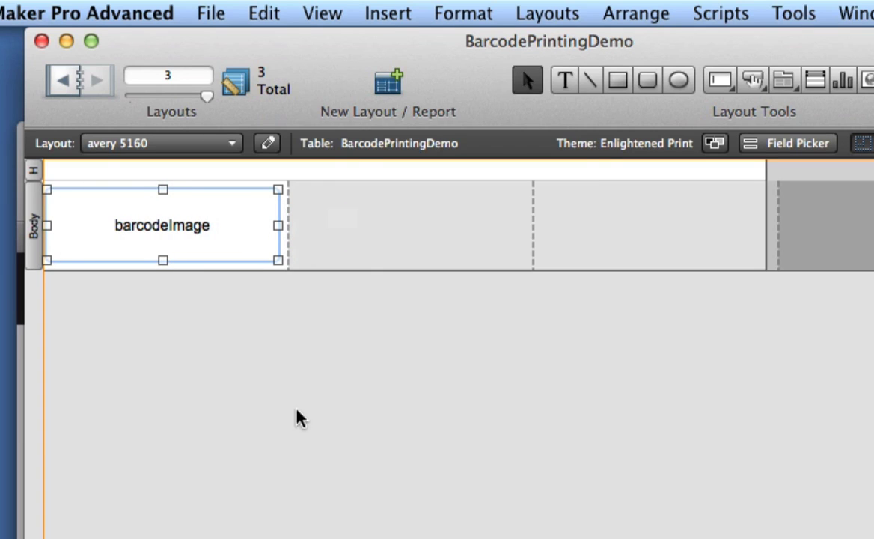
# - Turn sample data back on and deselect the barcodeImage field
pyautogui.click(323, 12)
pyautogui.moveTo(376, 349)
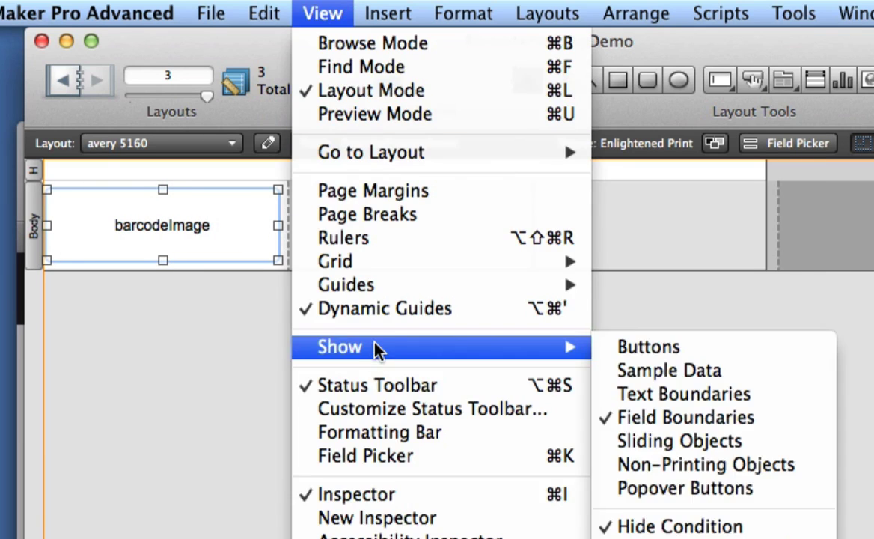
pyautogui.click(660, 373)
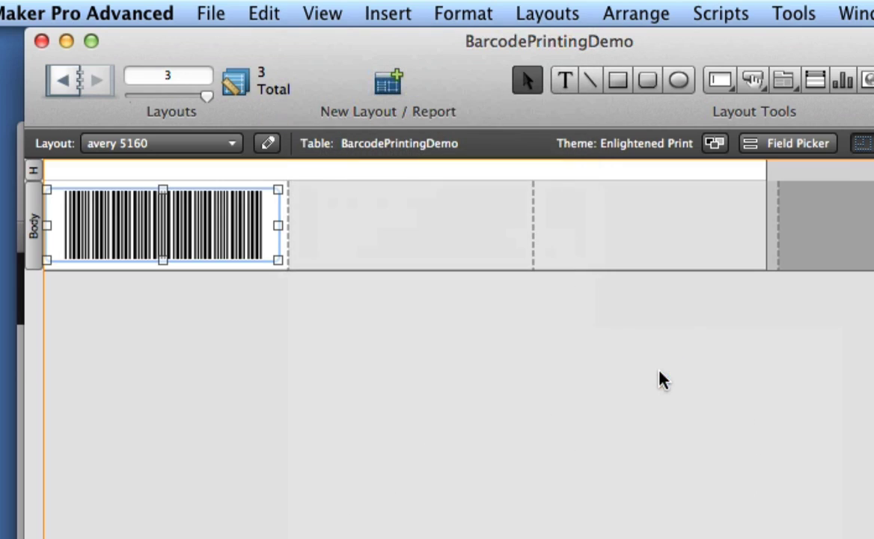
pyautogui.click(292, 341)
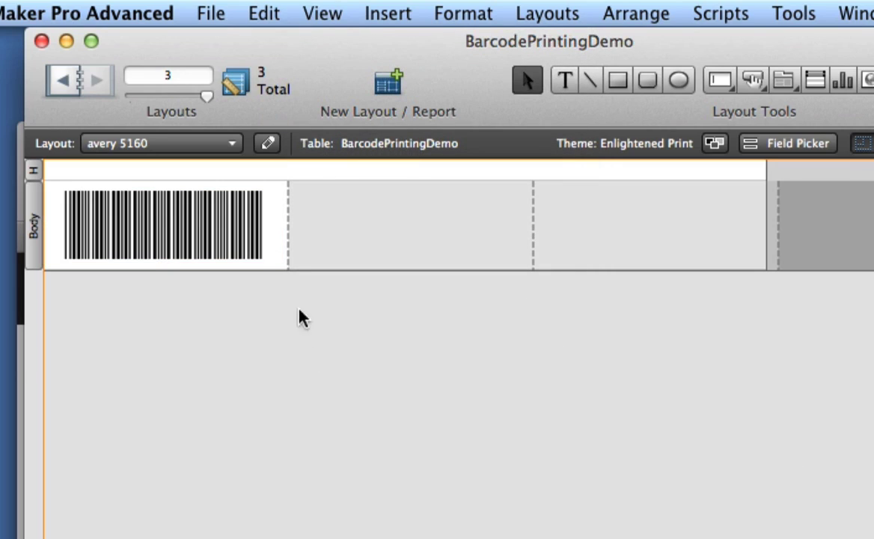
# - Select the barcodeImage field on the first label and set its fill to Solid Color
pyautogui.click(264, 245)
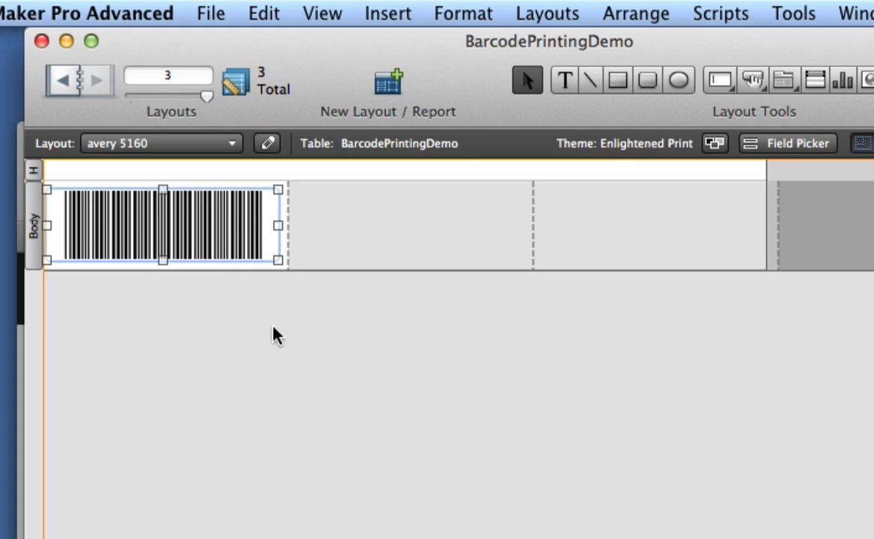
pyautogui.click(262, 272)
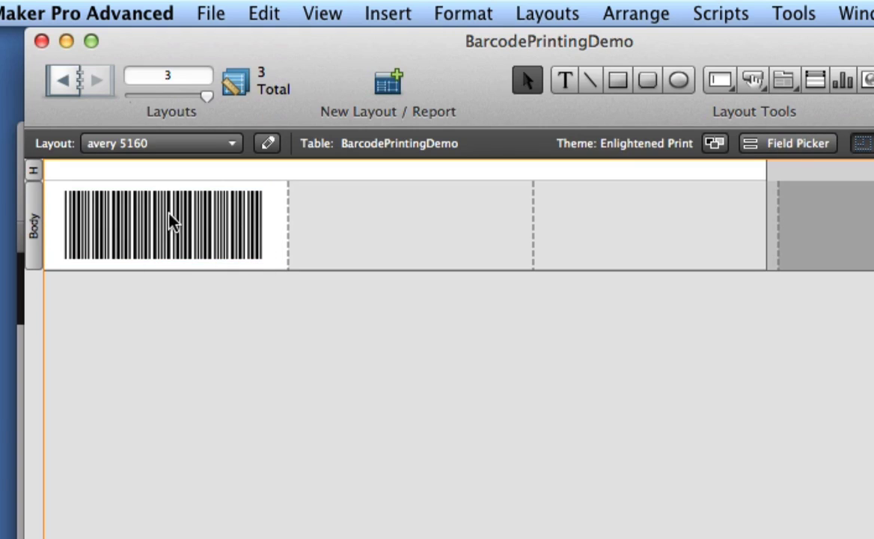
pyautogui.moveTo(292, 345); pyautogui.dragTo(254, 303)
pyautogui.moveTo(316, 431); pyautogui.dragTo(62, 193)
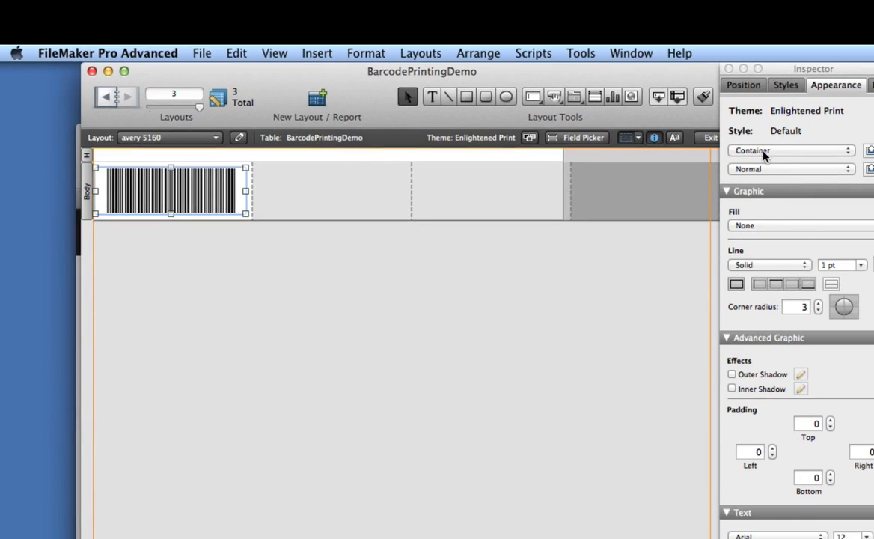
pyautogui.click(752, 225)
pyautogui.click(754, 235)
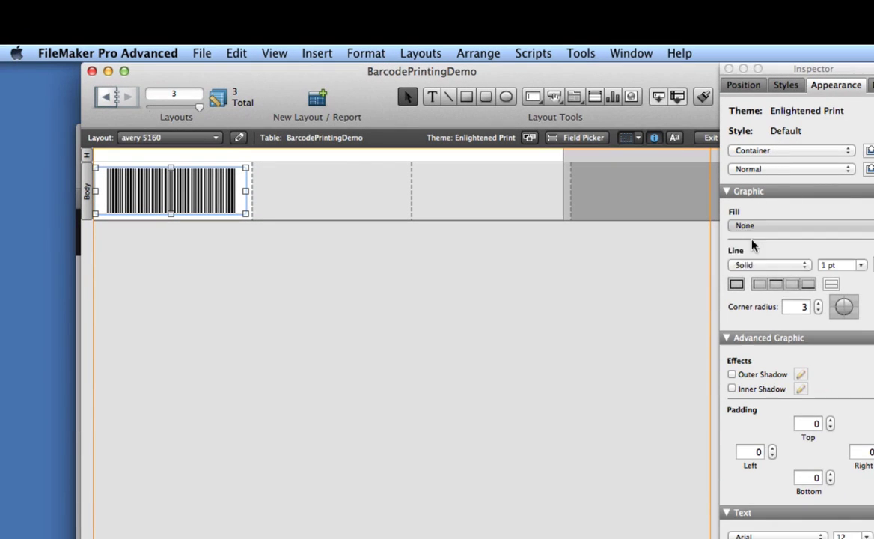
pyautogui.click(270, 277)
# - Nudge the barcodeImage field into position within the first label, at about 0.056 in horizontally
pyautogui.moveTo(243, 211); pyautogui.dragTo(241, 208)
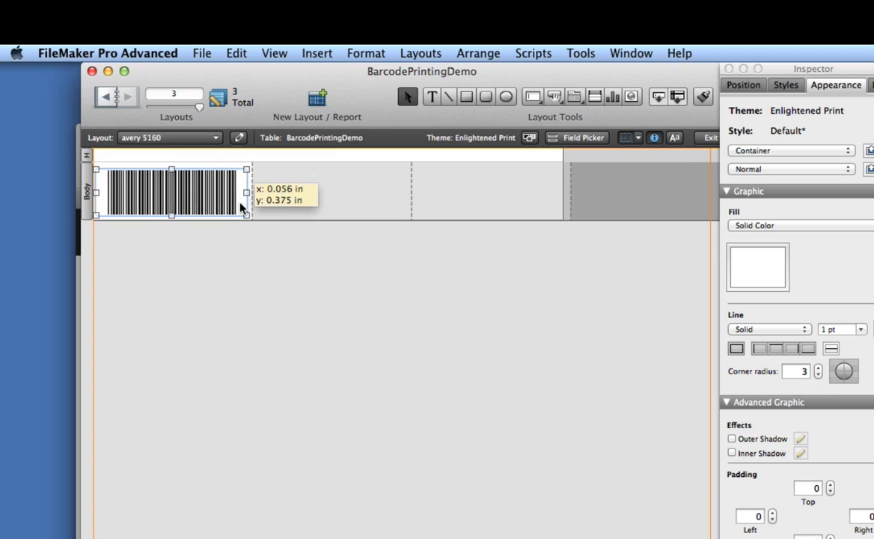
pyautogui.press('Left')
pyautogui.press('Up')
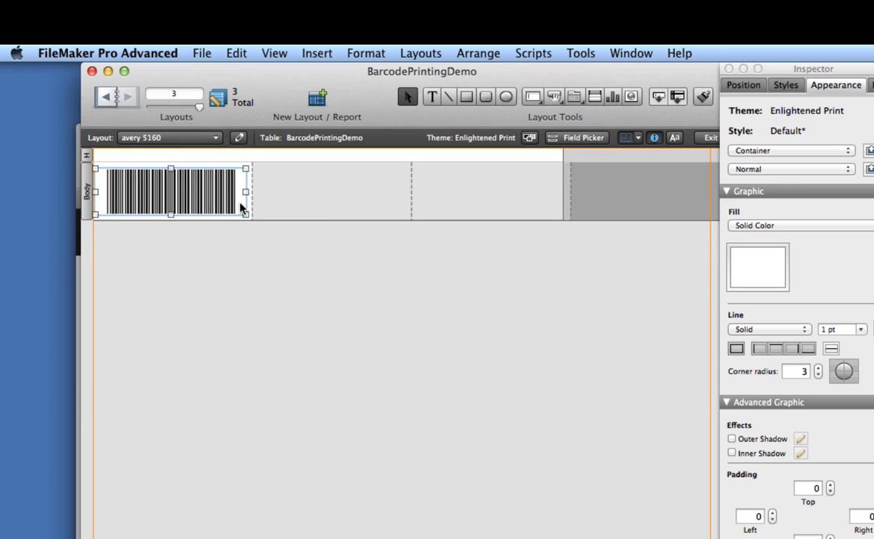
pyautogui.press('Right')
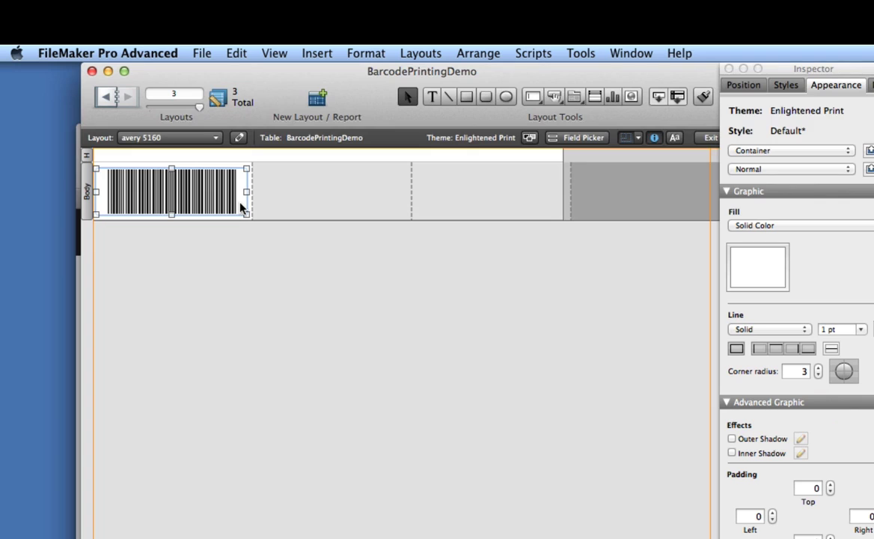
# - Bring the Inspector closer and revert the barcodeImage field's changes to its Default style
pyautogui.moveTo(748, 68); pyautogui.dragTo(428, 45)
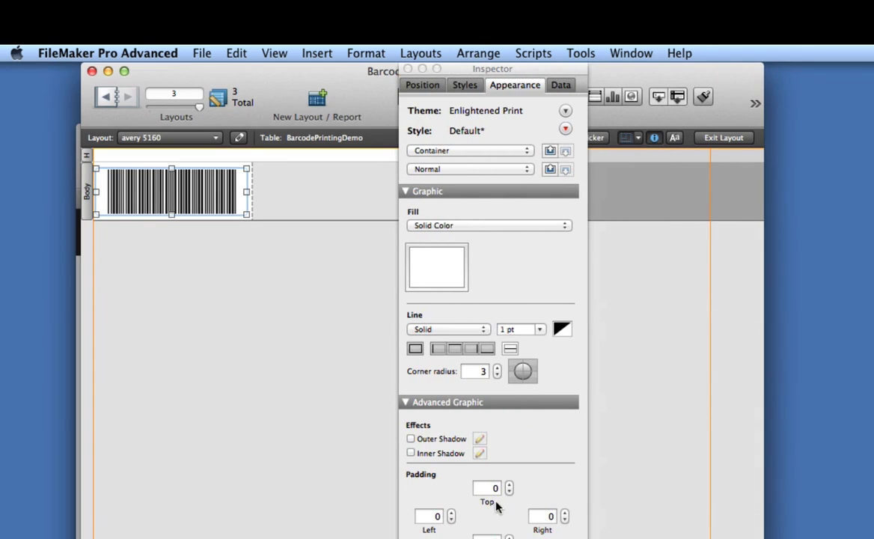
pyautogui.click(565, 129)
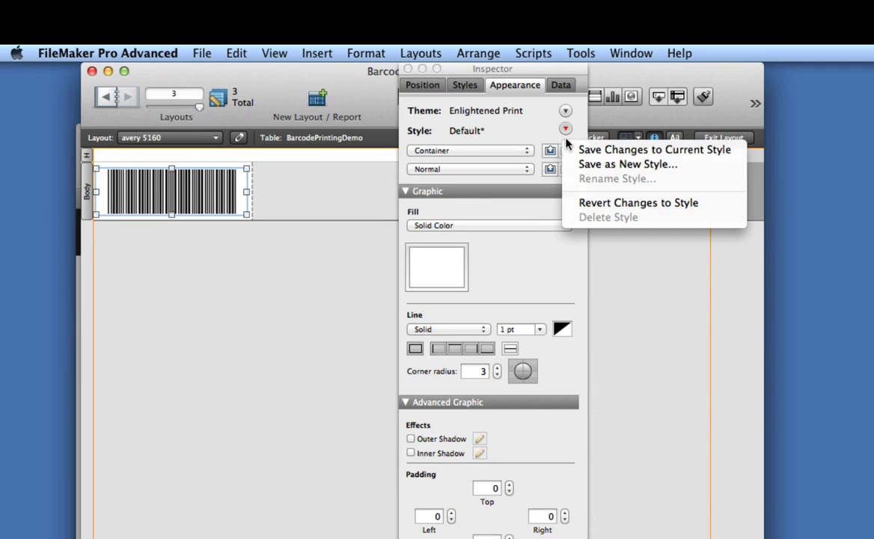
pyautogui.click(604, 204)
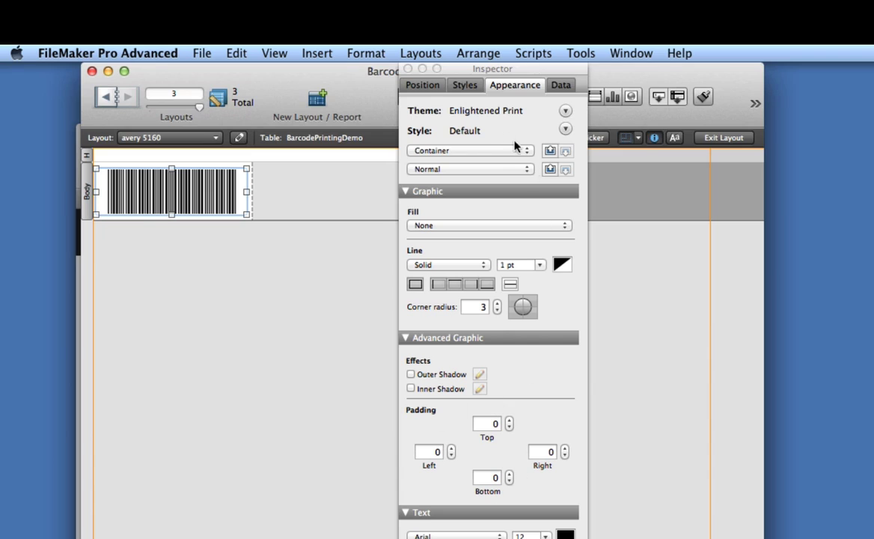
# - Deselect the barcode field and go from the avery 5160 layout to the List layout
pyautogui.click(297, 367)
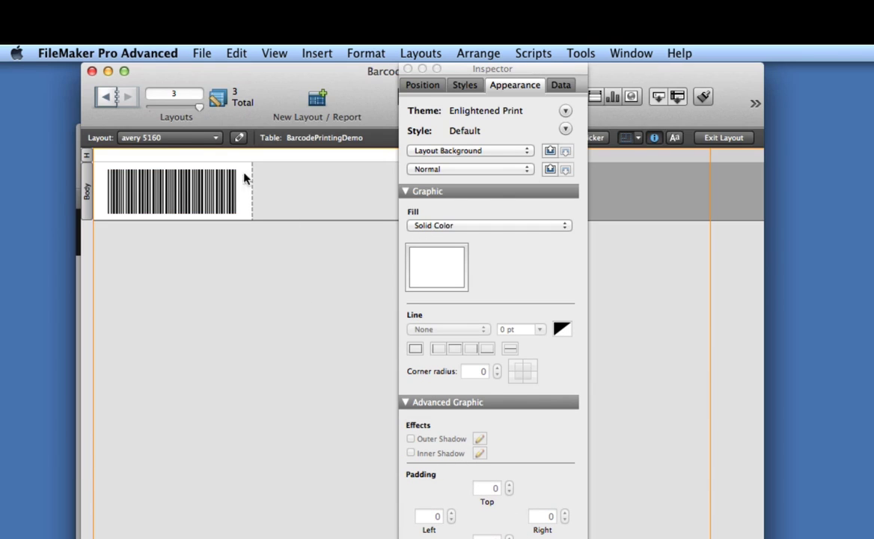
pyautogui.click(170, 138)
pyautogui.click(153, 110)
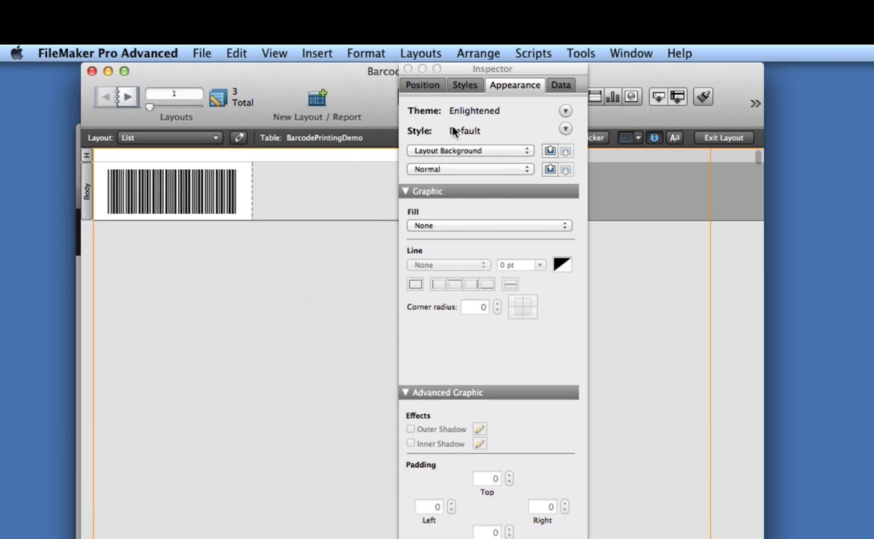
# - Examine the barcode field's appearance on the List layout, and return to the avery 5160 layout to preview it
pyautogui.moveTo(502, 71); pyautogui.dragTo(701, 71)
pyautogui.click(489, 200)
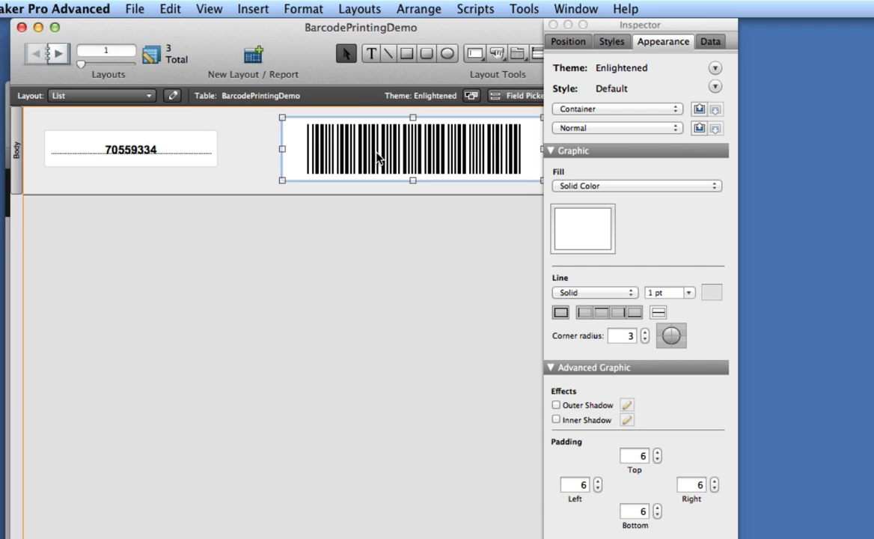
pyautogui.click(83, 95)
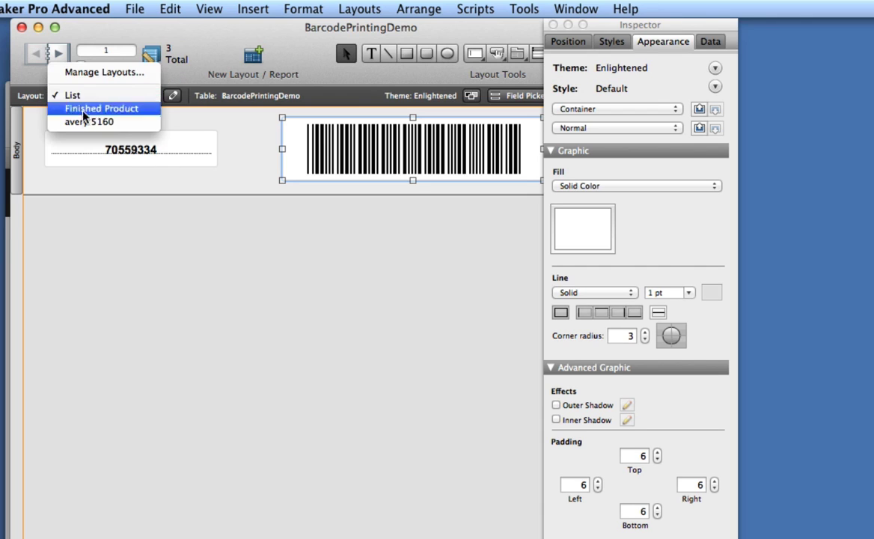
pyautogui.click(86, 123)
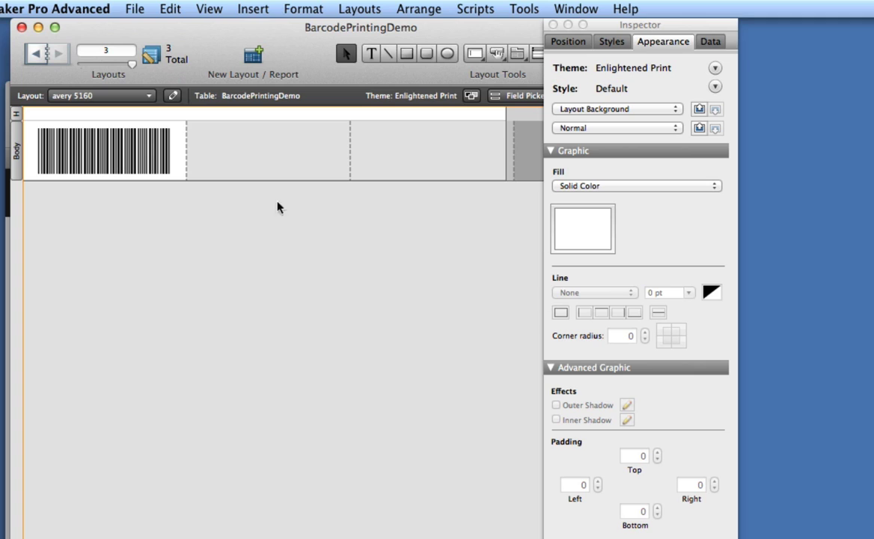
pyautogui.press('super+u')
# - Select the barcodeImage field on the first avery 5160 label and give it a white Solid Color fill
pyautogui.moveTo(232, 197); pyautogui.dragTo(18, 112)
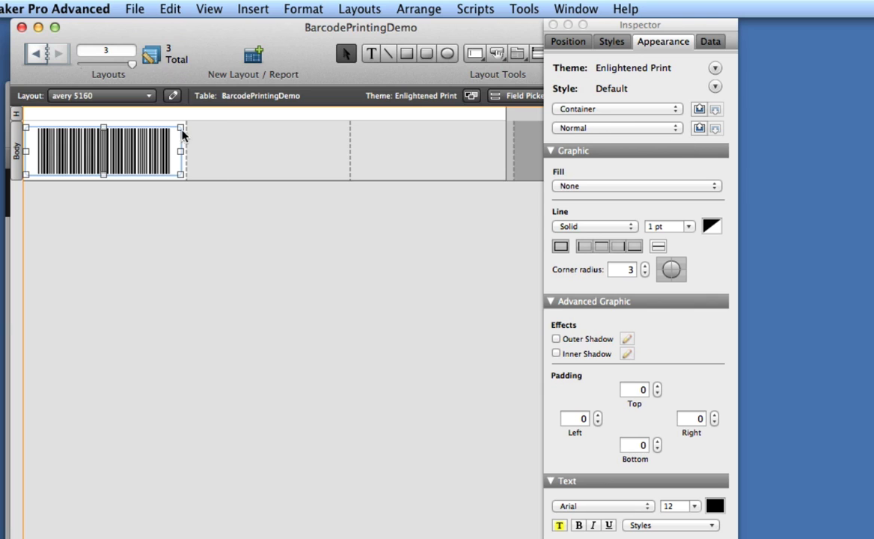
pyautogui.click(587, 187)
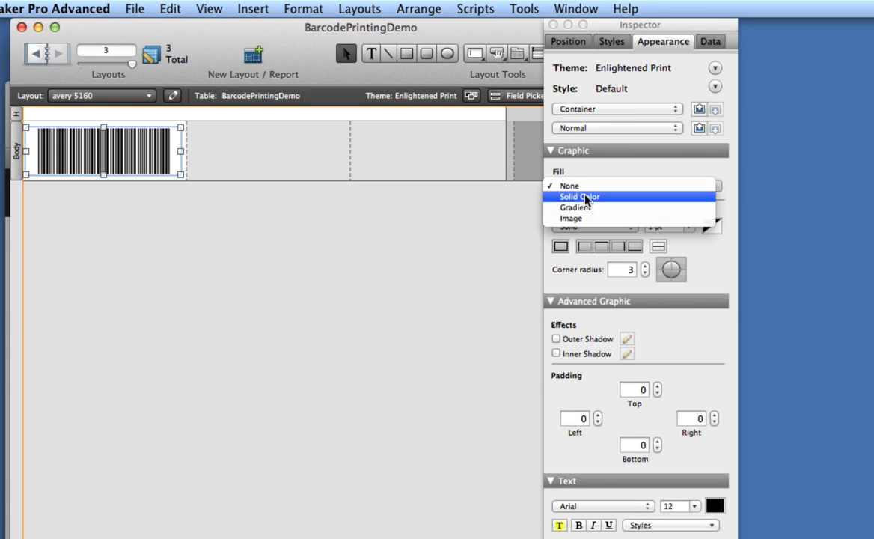
pyautogui.click(587, 196)
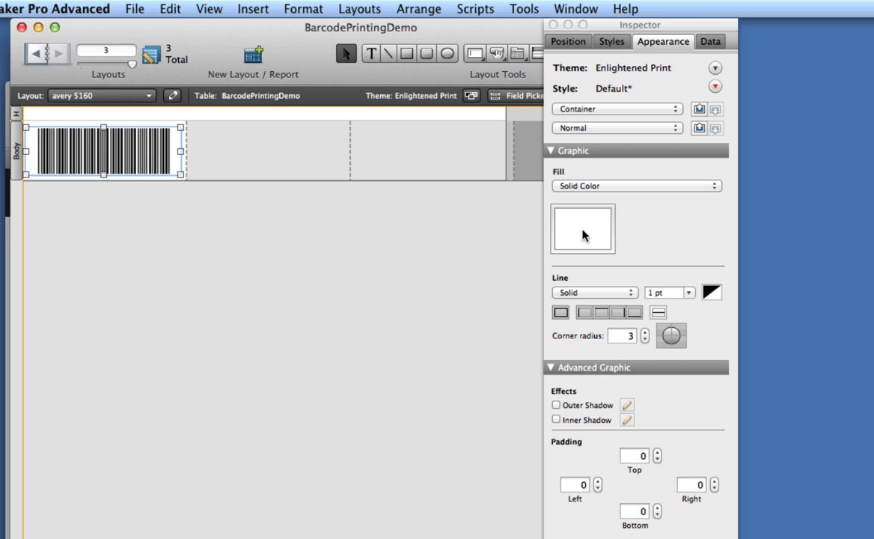
pyautogui.click(582, 229)
pyautogui.click(457, 246)
# - Nudge the barcodeImage field slightly to the left within the first label and deselect it
pyautogui.moveTo(131, 151)
pyautogui.mouseDown()
pyautogui.moveTo(156, 151)
pyautogui.moveTo(129, 154)
pyautogui.moveTo(131, 145)
pyautogui.moveTo(134, 151)
pyautogui.mouseUp()
pyautogui.press('Left')
pyautogui.press('Up')
pyautogui.press('Left')
pyautogui.press('Left')
pyautogui.press('Left')
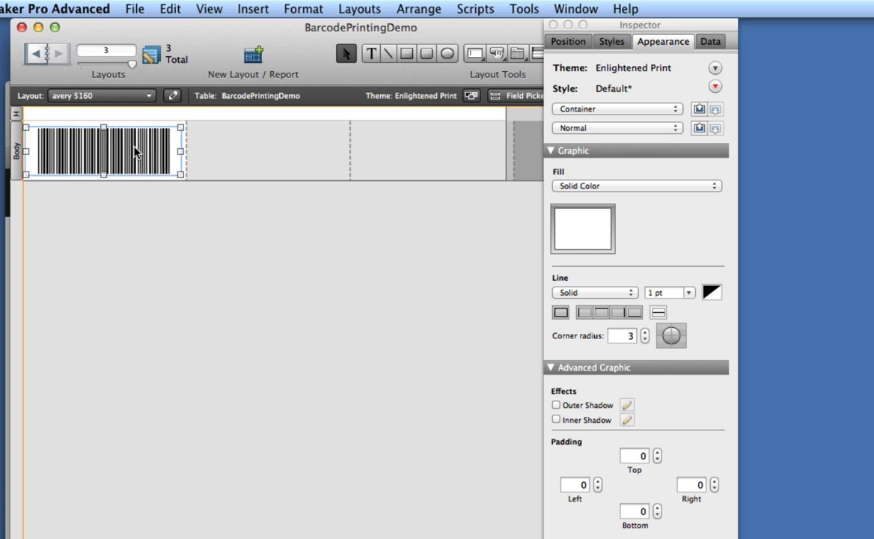
pyautogui.click(247, 248)
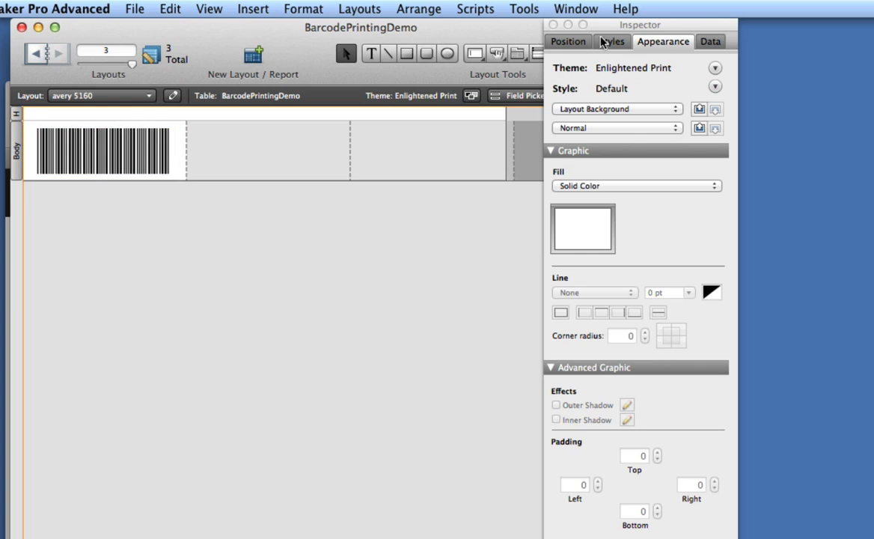
# - Move the Inspector aside and place the barcodeData field from the Field Picker onto the first label
pyautogui.moveTo(611, 28); pyautogui.dragTo(782, 28)
pyautogui.click(576, 96)
pyautogui.click(578, 99)
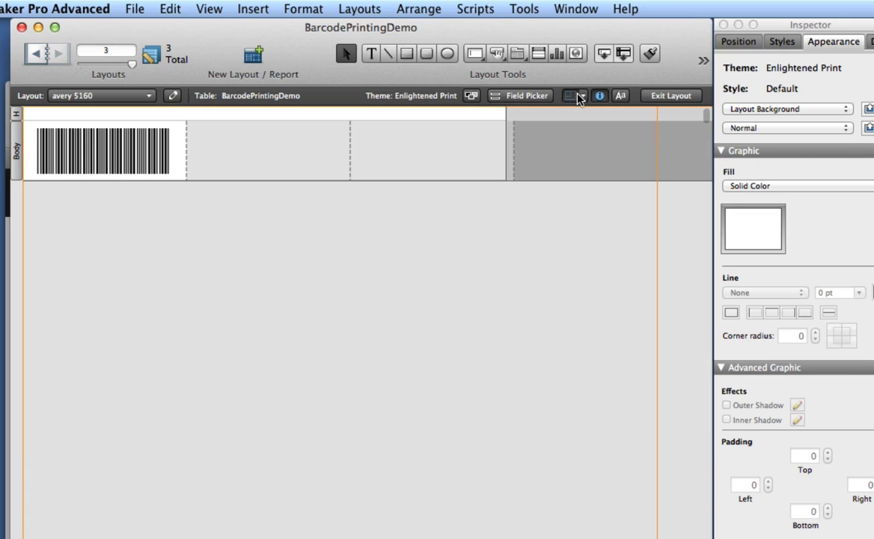
pyautogui.click(524, 96)
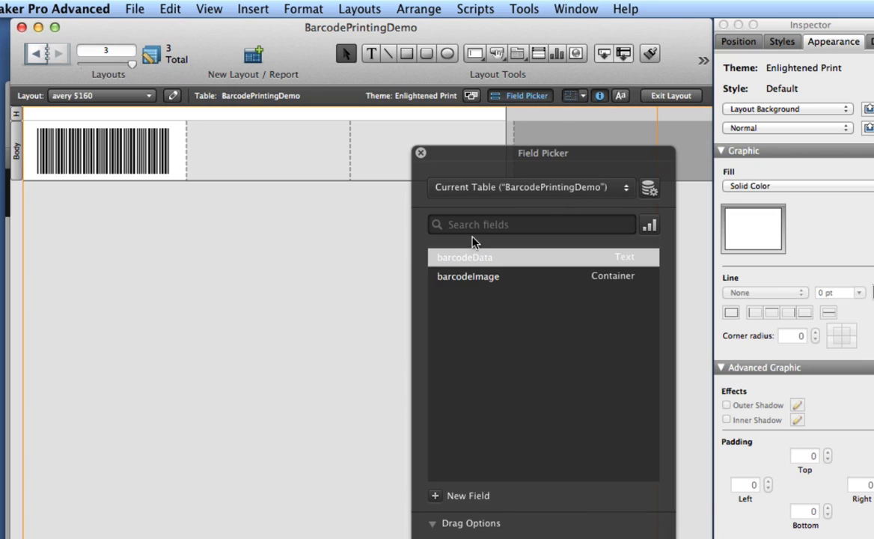
pyautogui.click(441, 258)
pyautogui.click(468, 277)
pyautogui.moveTo(466, 258); pyautogui.dragTo(113, 164)
pyautogui.click(146, 199)
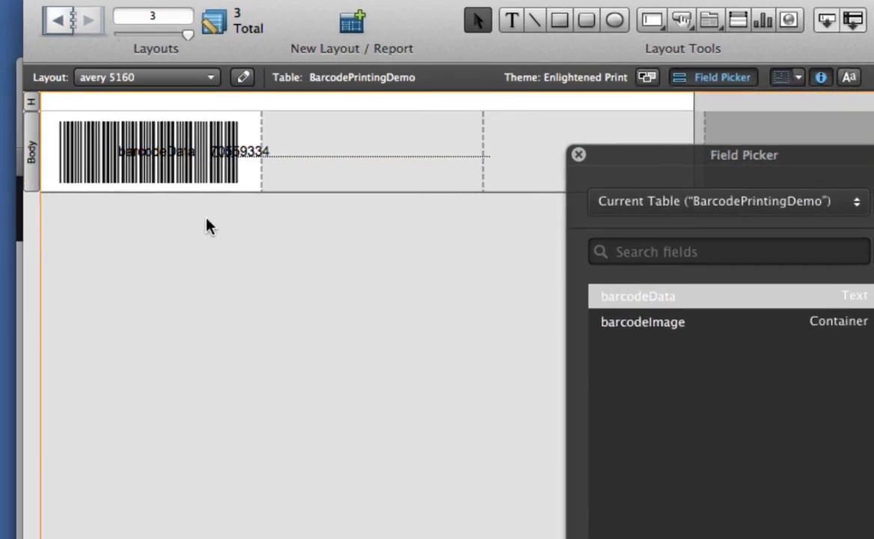
# - Delete the barcodeData caption and move the data field over the lower part of the barcode
pyautogui.click(103, 152)
pyautogui.press('Delete')
pyautogui.moveTo(292, 161); pyautogui.dragTo(166, 170)
pyautogui.click(290, 159)
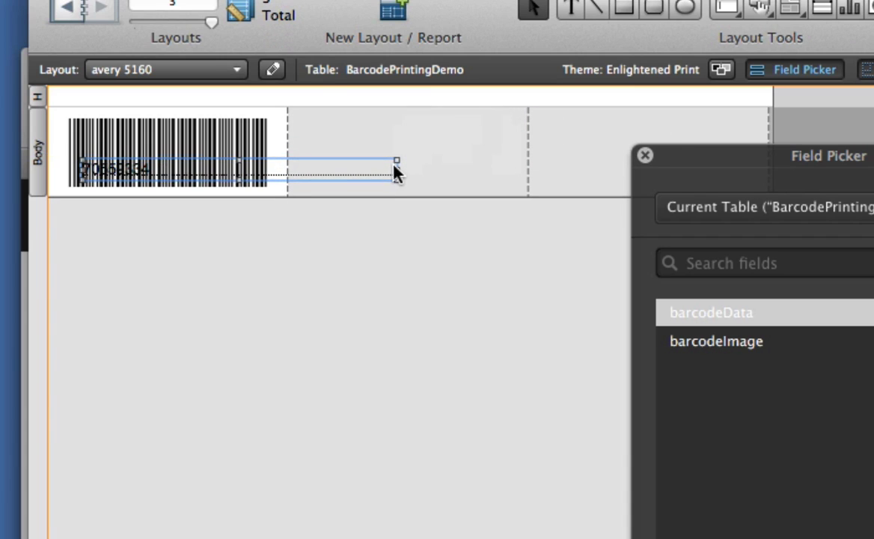
# - Resize the barcodeData field to fit between the barcode's outer bars down to its lower edge, and centre its text
pyautogui.moveTo(395, 171); pyautogui.dragTo(249, 167)
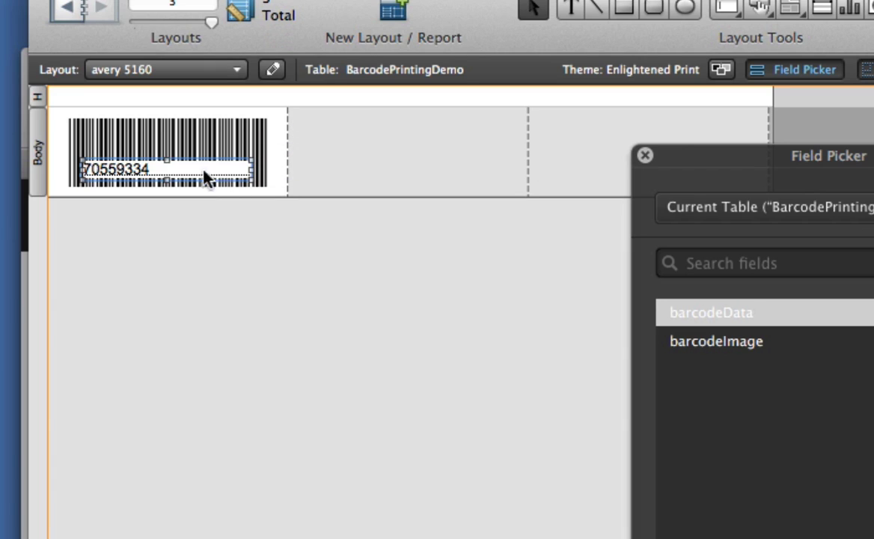
pyautogui.moveTo(166, 178); pyautogui.dragTo(167, 185)
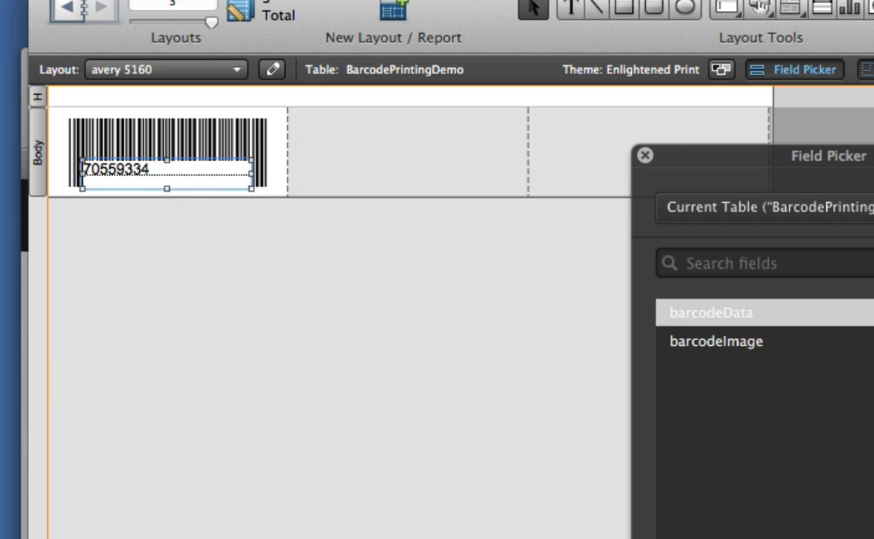
pyautogui.press('super+backslash')
pyautogui.click(267, 350)
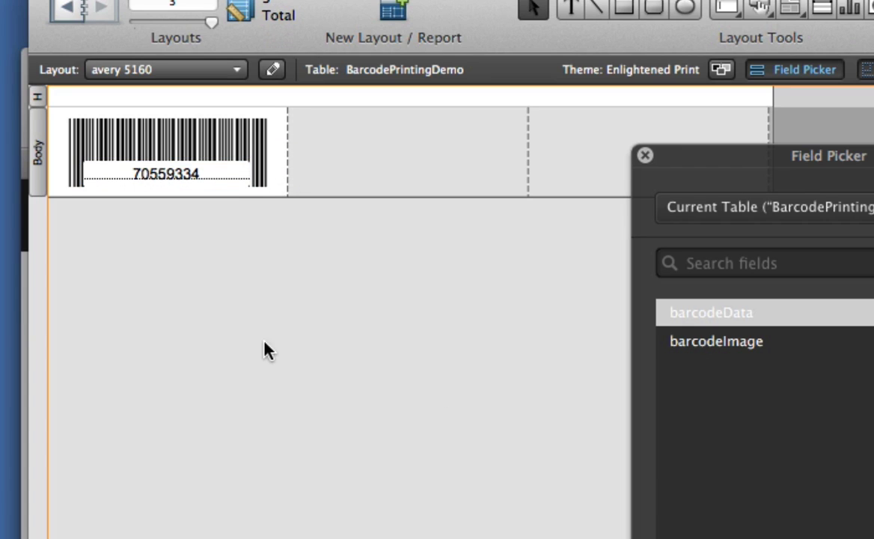
# - Square off all corners of the barcodeData field so its corner radius is 0
pyautogui.click(166, 186)
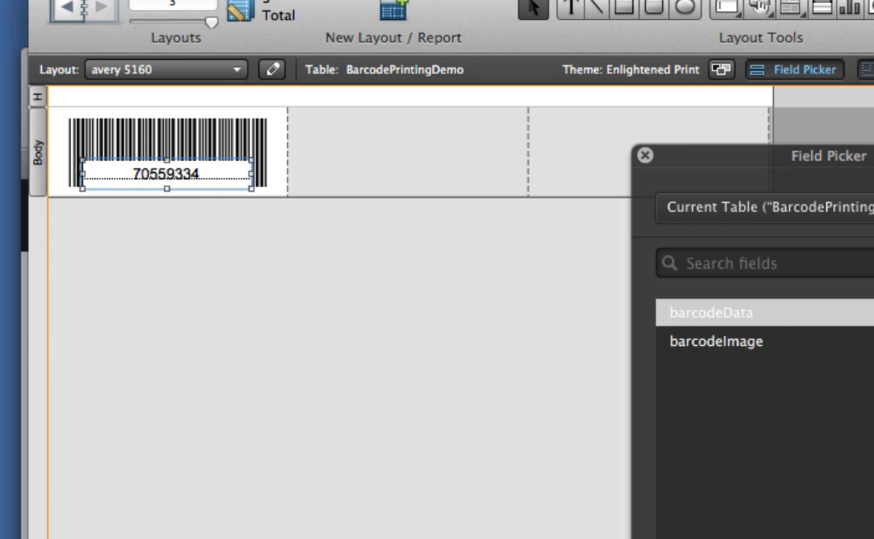
pyautogui.press('super+i')
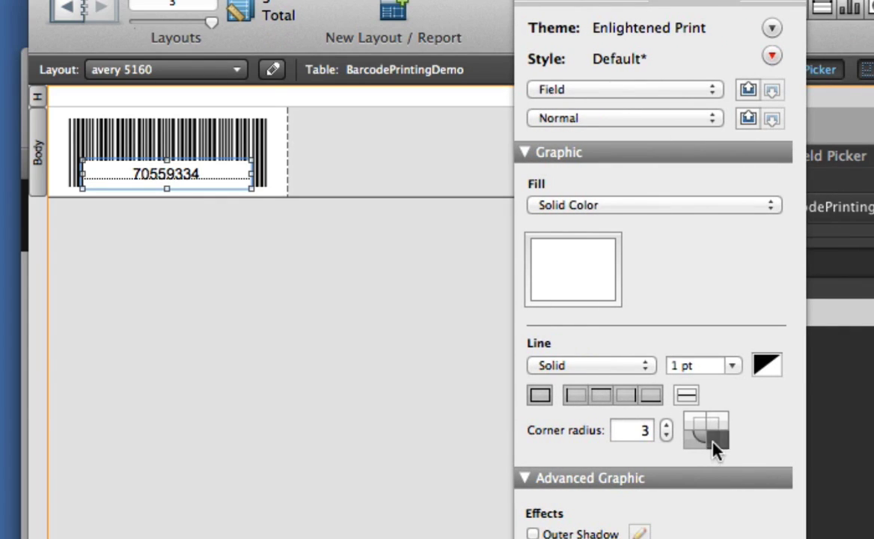
pyautogui.moveTo(709, 449); pyautogui.dragTo(698, 433)
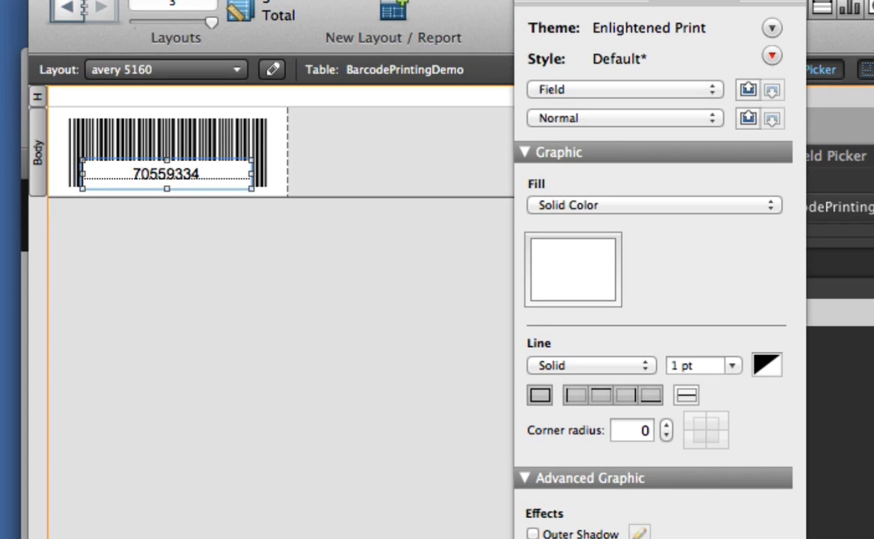
# - Make the barcodeData text one size larger and bold, and deselect the field
pyautogui.press('super+shift+period')
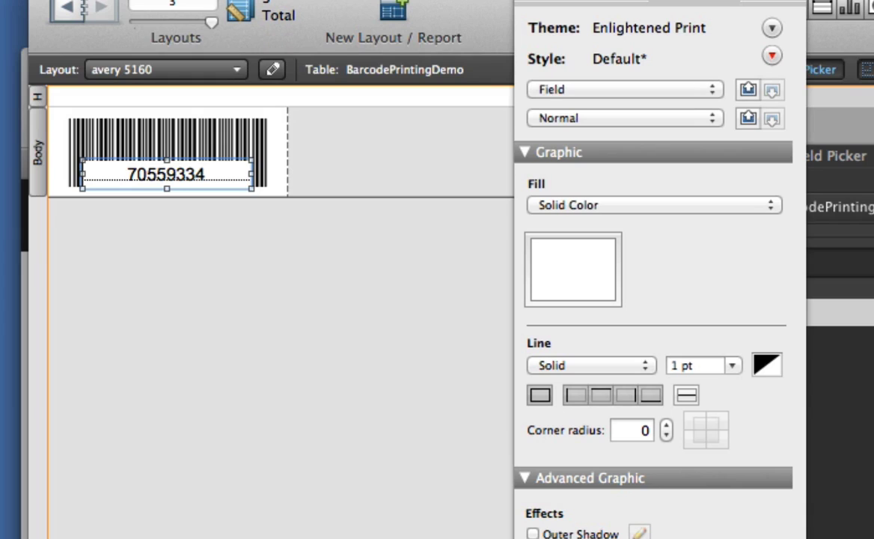
pyautogui.press('super+b')
pyautogui.click(453, 470)
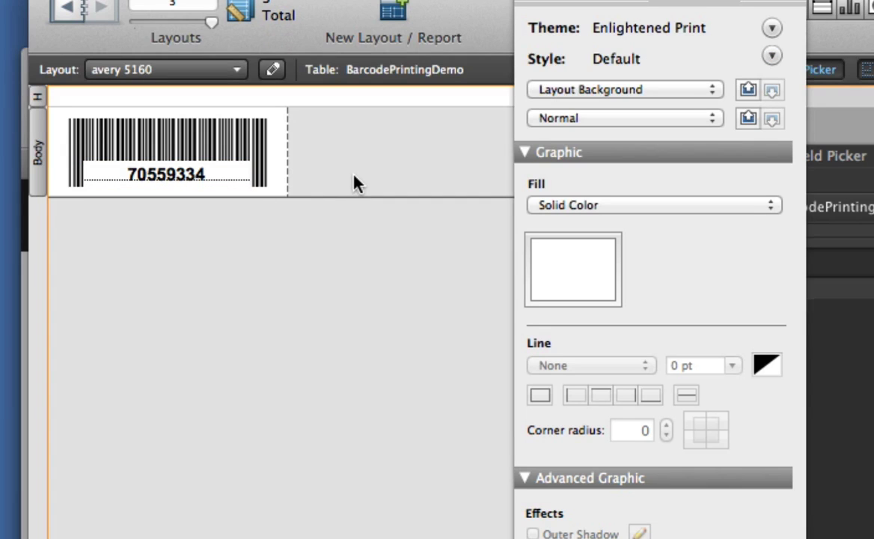
# - Check the label in Browse mode and in the sheet preview, and return to layout editing with the Inspector out of the way
pyautogui.press('super+b')
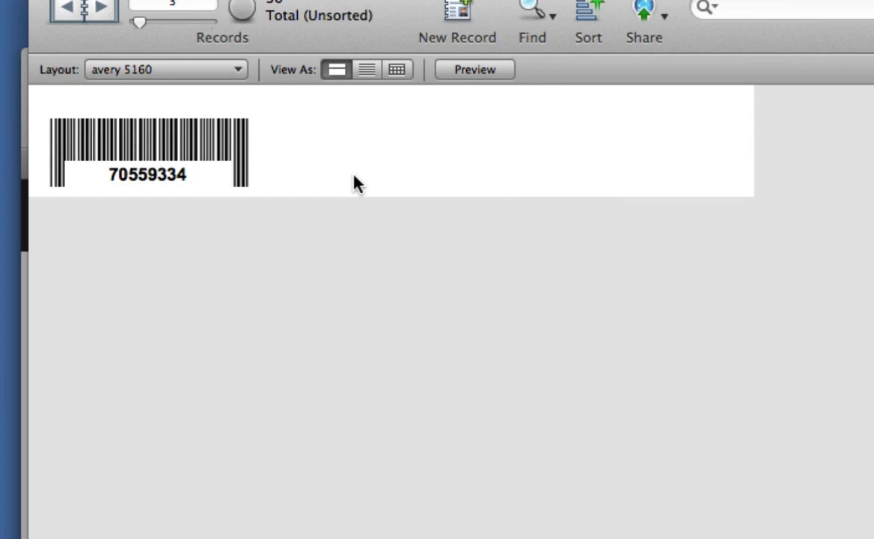
pyautogui.press('super+u')
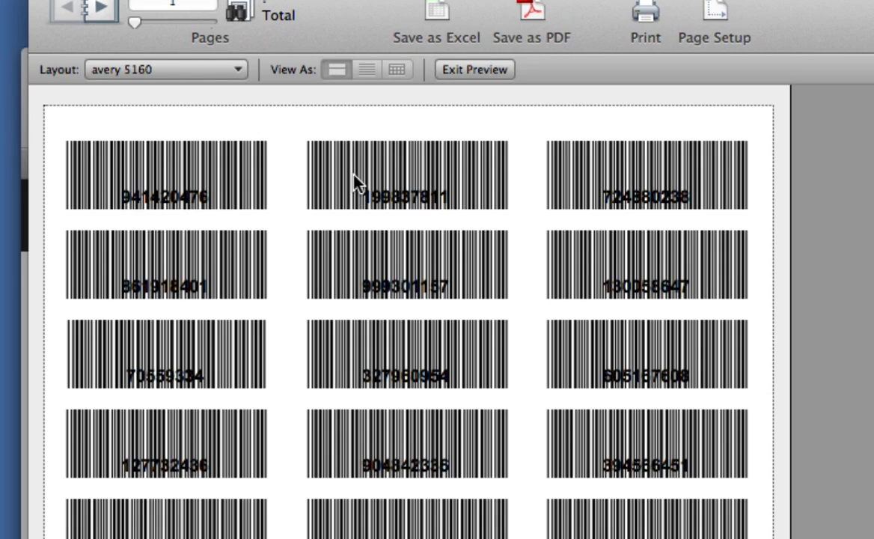
pyautogui.press('super+l')
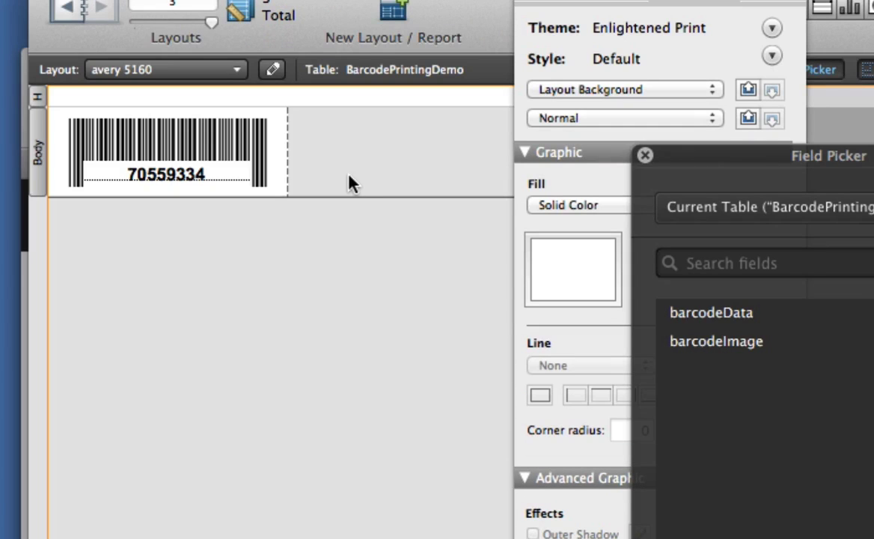
pyautogui.moveTo(660, 2); pyautogui.dragTo(872, 2)
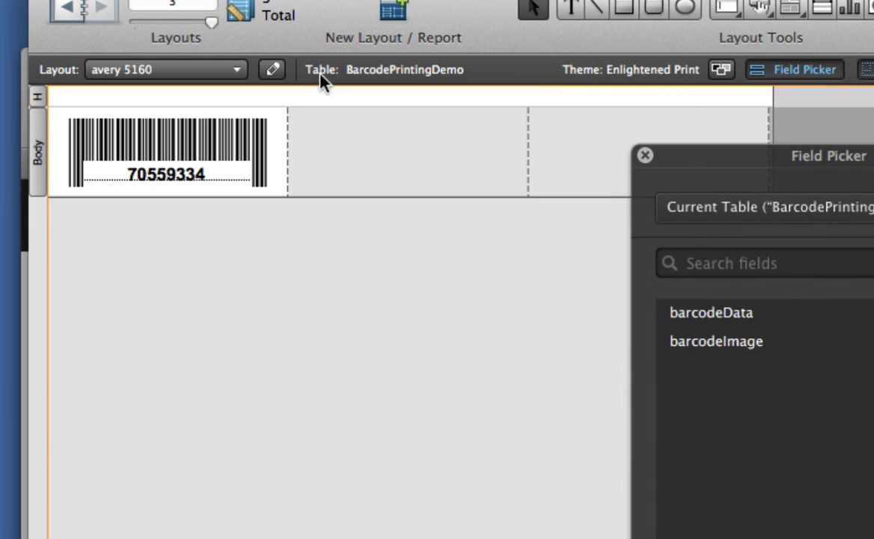
pyautogui.click(39, 157)
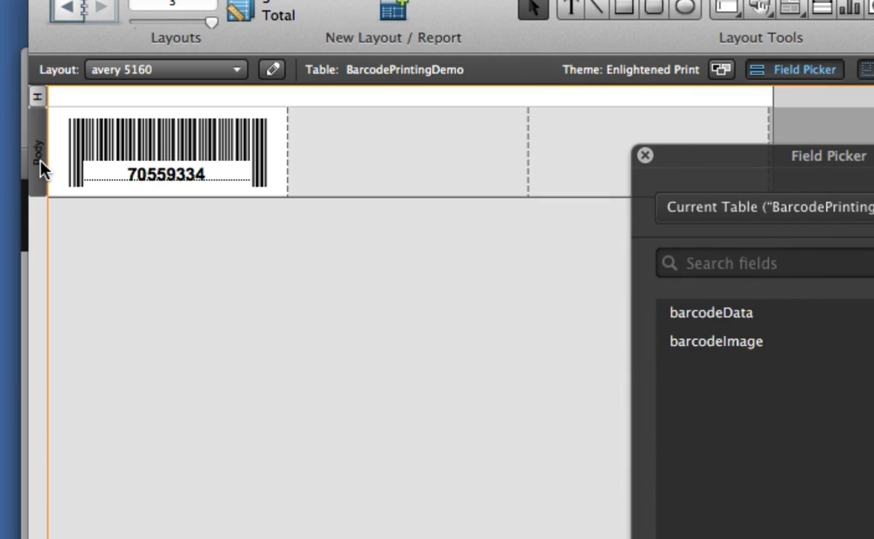
pyautogui.doubleClick(40, 161)
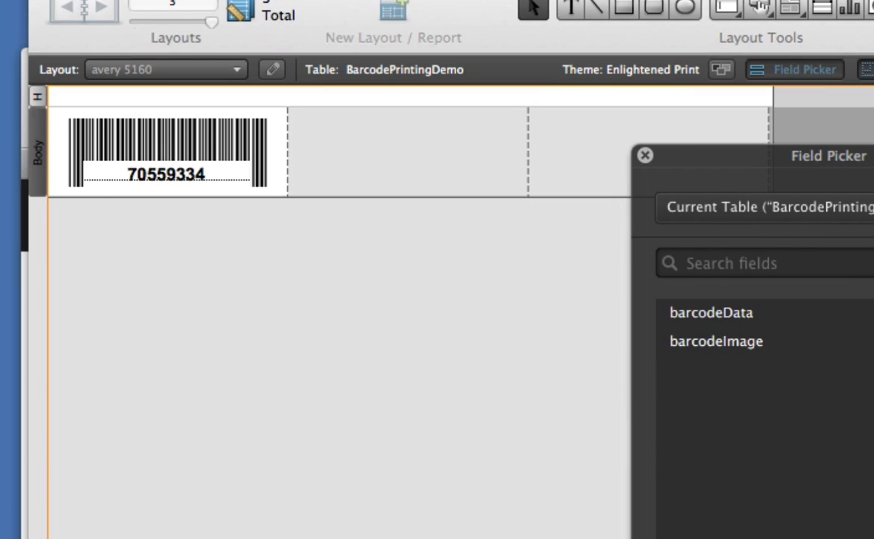
pyautogui.press('Escape')
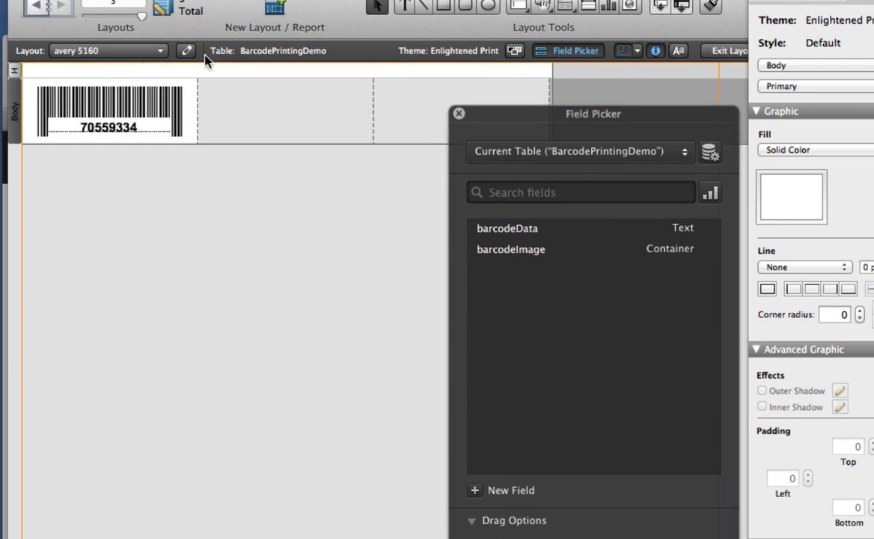
# - Review the general Layout Setup options of the avery 5160 layout and preview the label sheet again
pyautogui.click(273, 69)
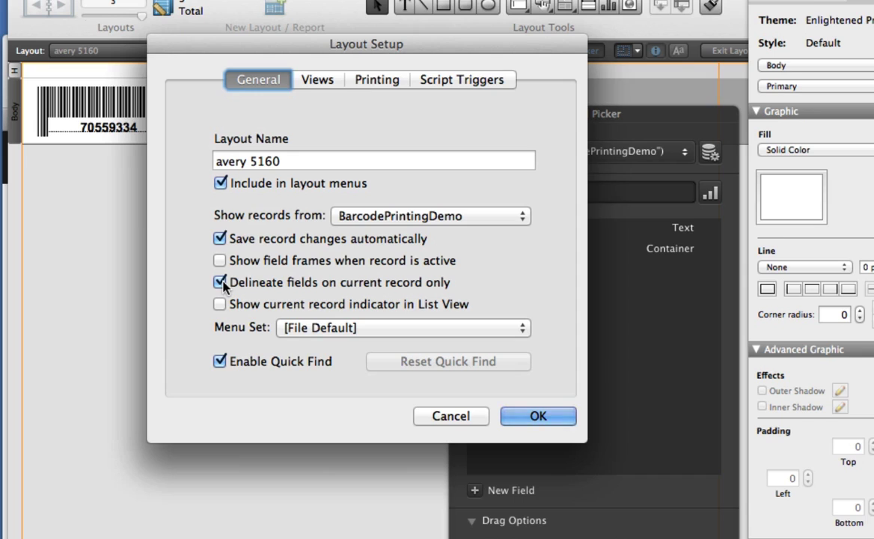
pyautogui.click(550, 417)
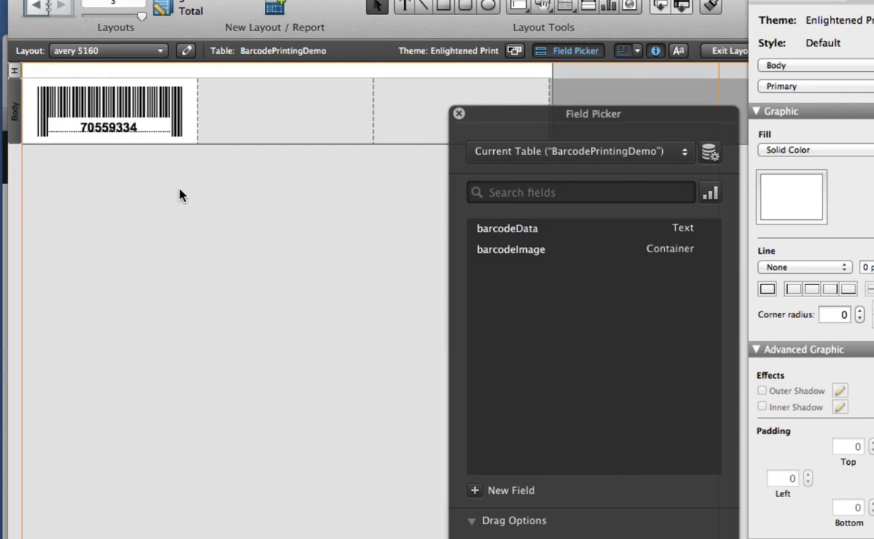
pyautogui.press('super+u')
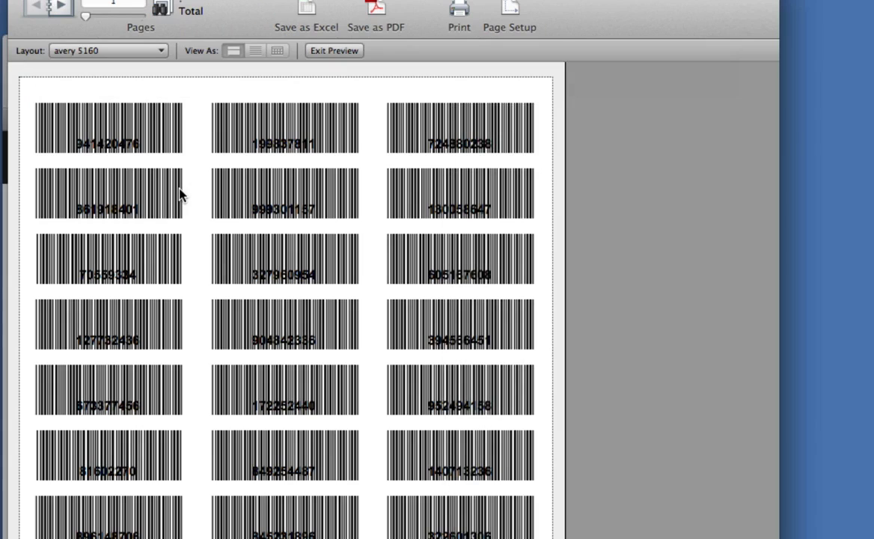
# - Turn off "Delineate fields on current record only" for the avery 5160 layout and preview the label sheet
pyautogui.press('super+l')
pyautogui.click(97, 135)
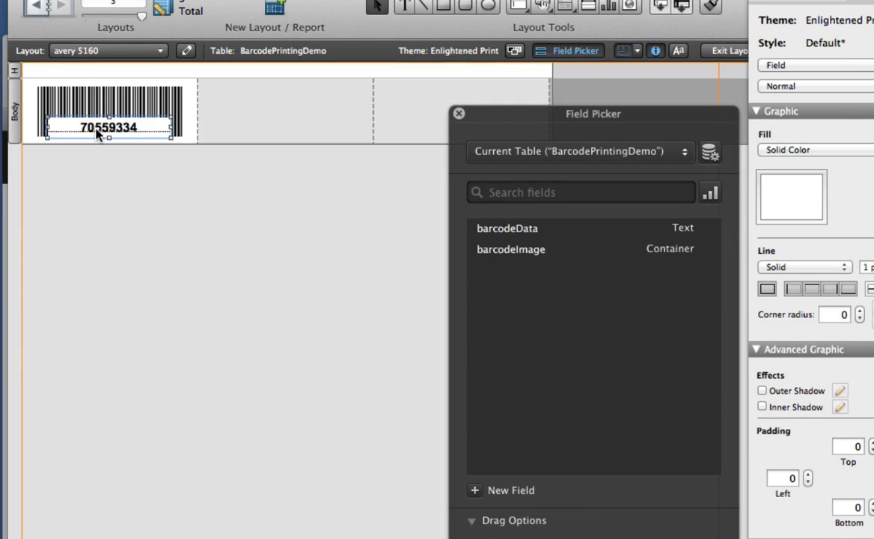
pyautogui.click(185, 51)
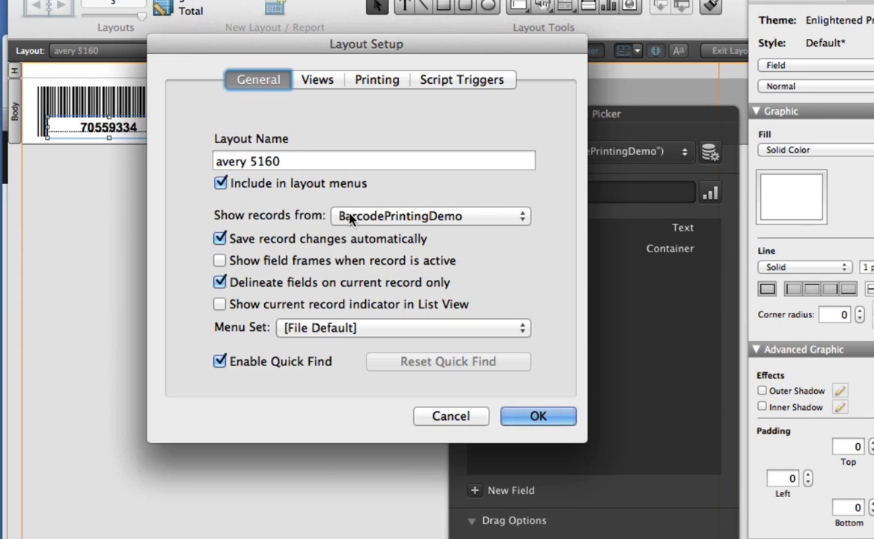
pyautogui.click(219, 281)
pyautogui.click(528, 419)
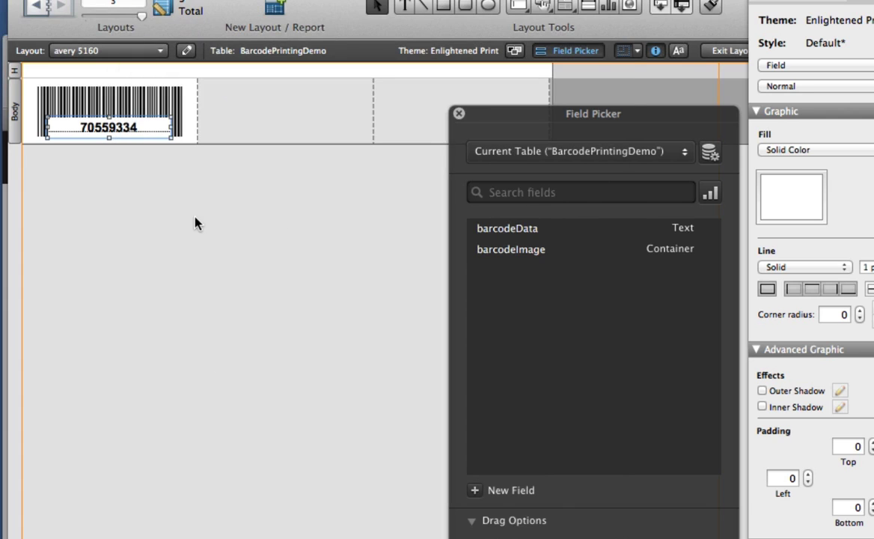
pyautogui.press('super+u')
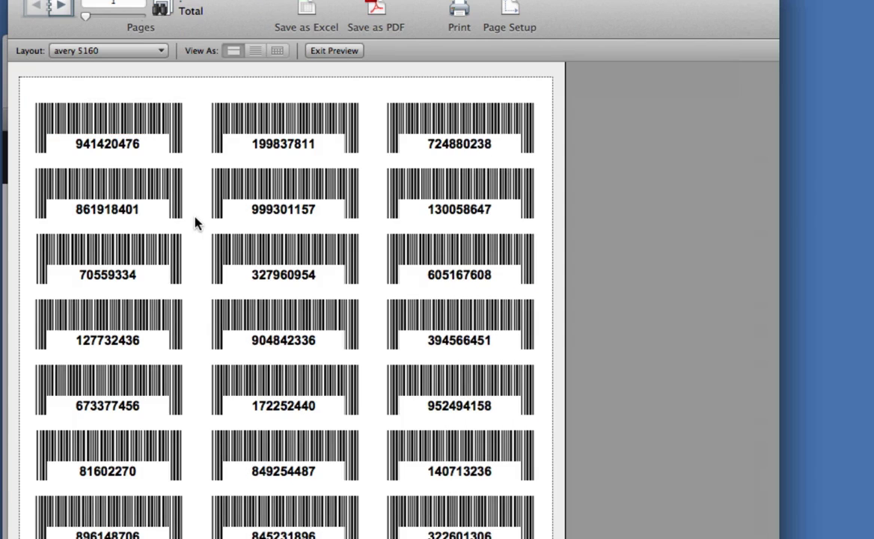